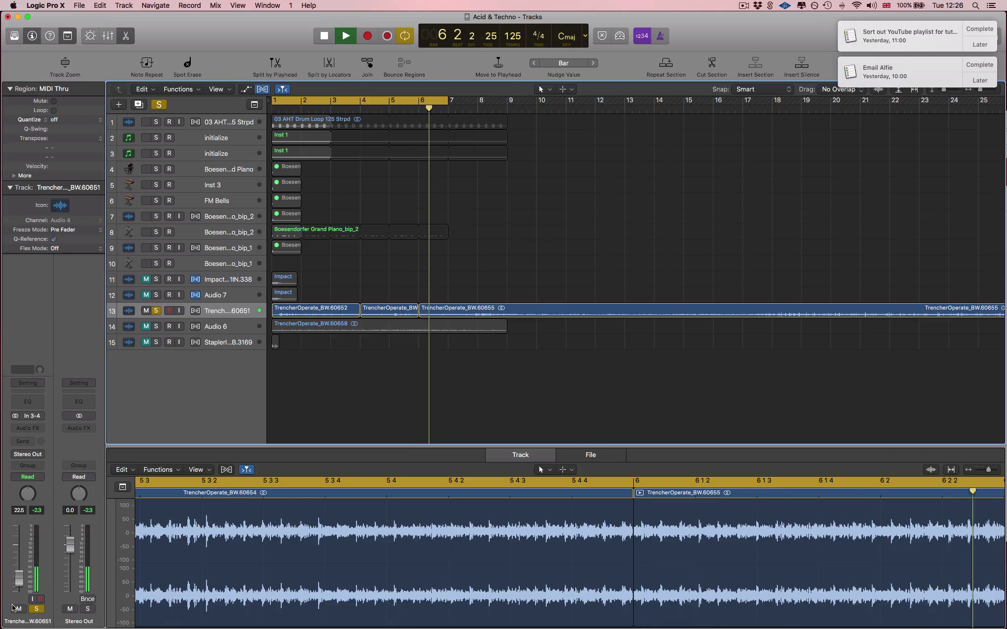
Stop playback and dismiss the reminder notifications covering the arrangement controls
{"action": "key", "text": "space"}
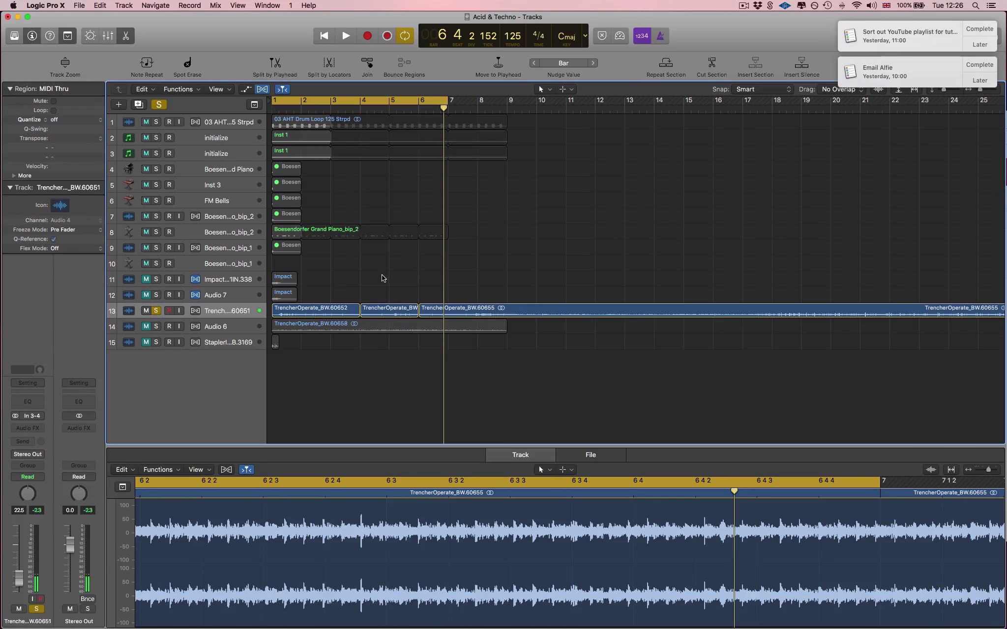
{"action": "left_click", "coordinate": [991, 65]}
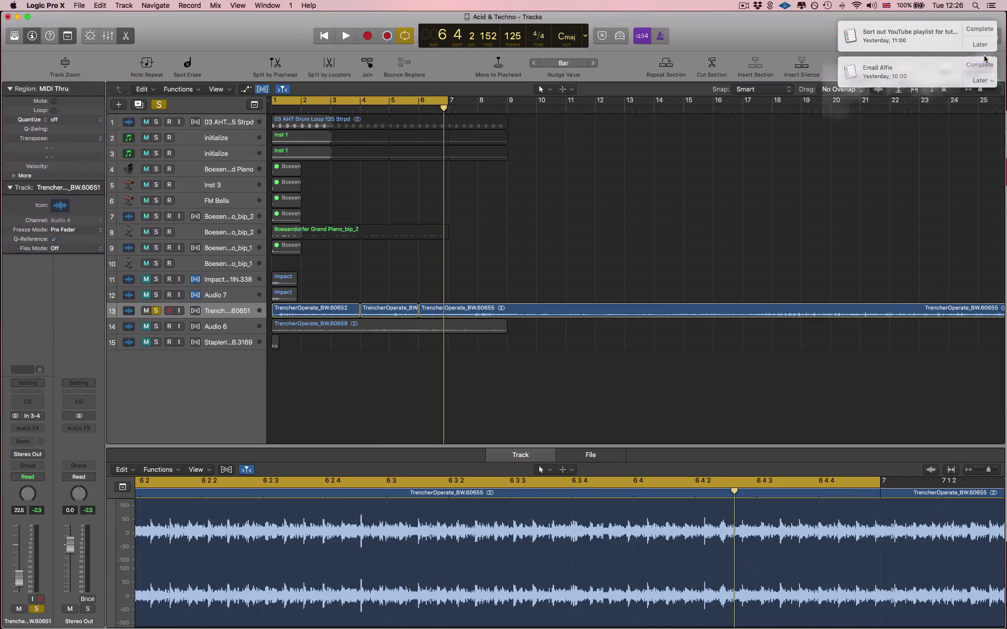
{"action": "left_click", "coordinate": [977, 46]}
{"action": "left_click", "coordinate": [967, 75]}
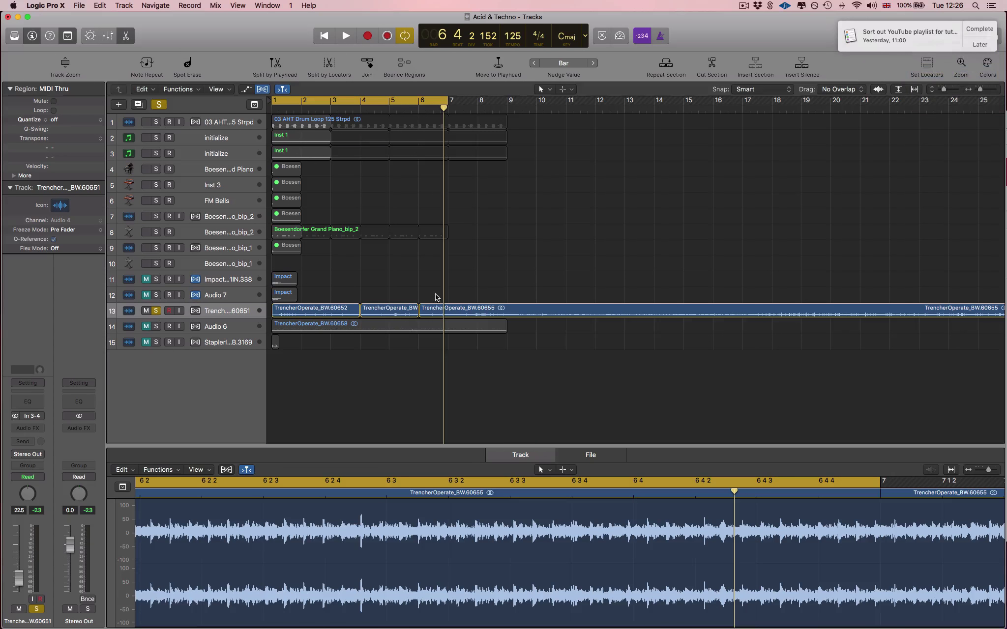
Duplicate the Trencher track and copy its short middle two-bar region onto the new Audio 9 track, starting at bar 1
{"action": "left_click", "coordinate": [221, 312]}
{"action": "key", "text": "super+d"}
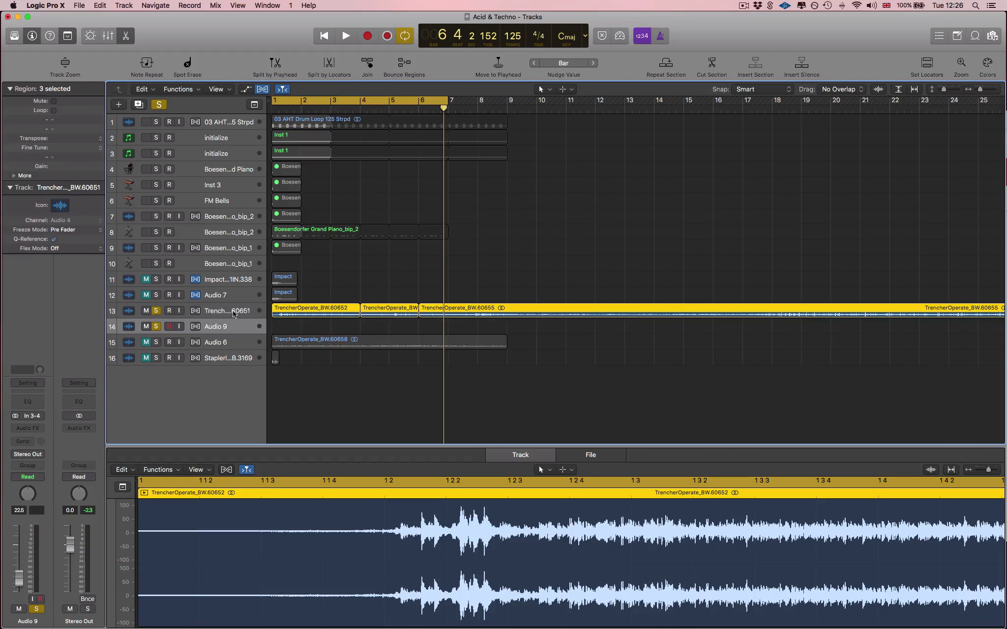
{"action": "left_click", "coordinate": [320, 324]}
{"action": "left_click_drag", "start_coordinate": [382, 312], "coordinate": [284, 329]}
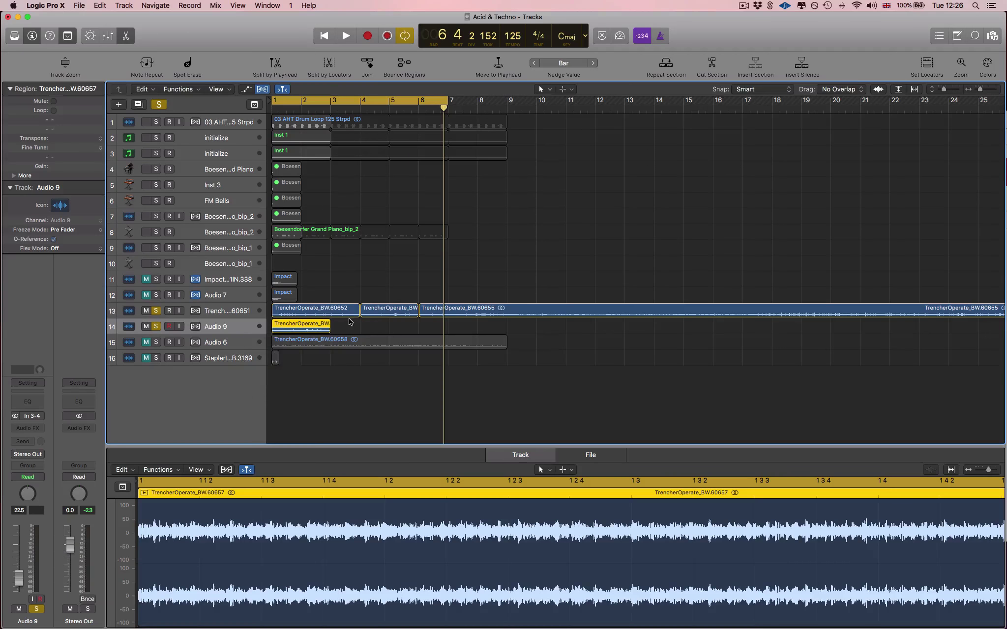
Mute the original Trencher track and time-stretch the copied region on Audio 9 to four bars, then audition it
{"action": "left_click", "coordinate": [338, 320]}
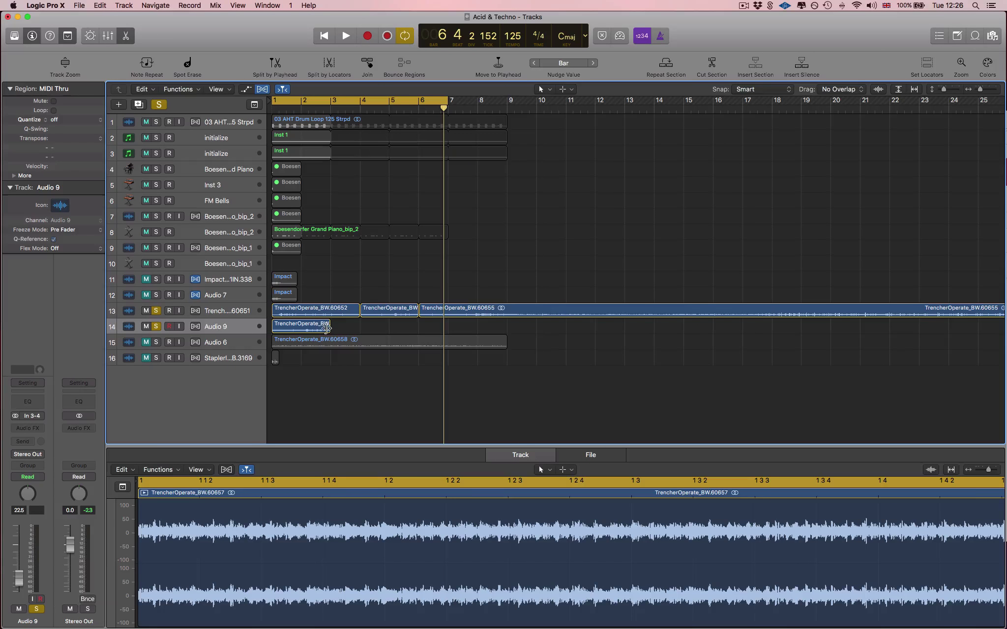
{"action": "left_click", "coordinate": [322, 328]}
{"action": "left_click", "coordinate": [148, 312]}
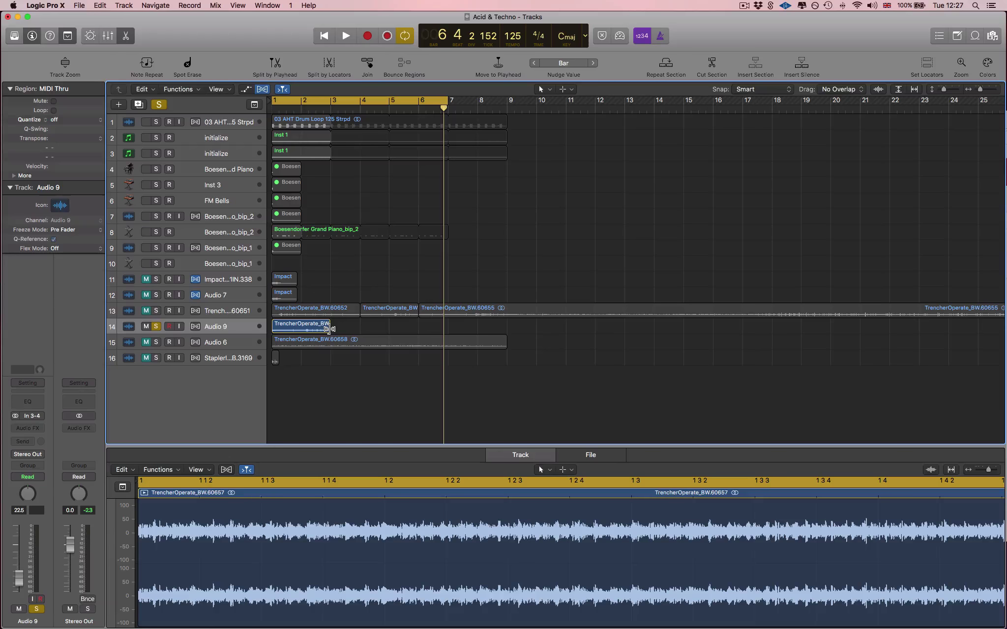
{"action": "left_click_drag", "start_coordinate": [328, 328], "coordinate": [392, 326]}
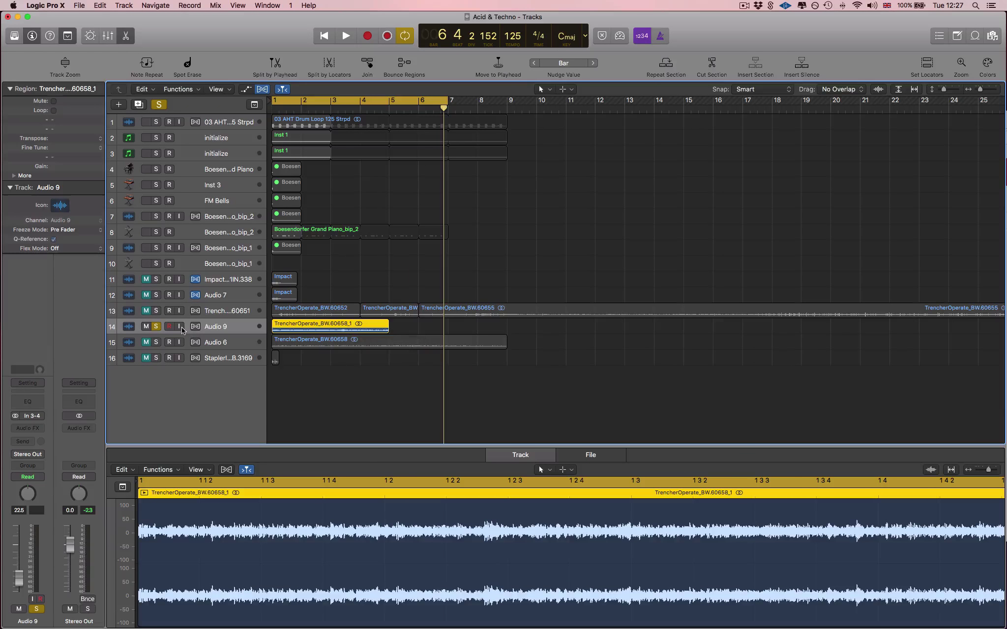
{"action": "key", "text": "space"}
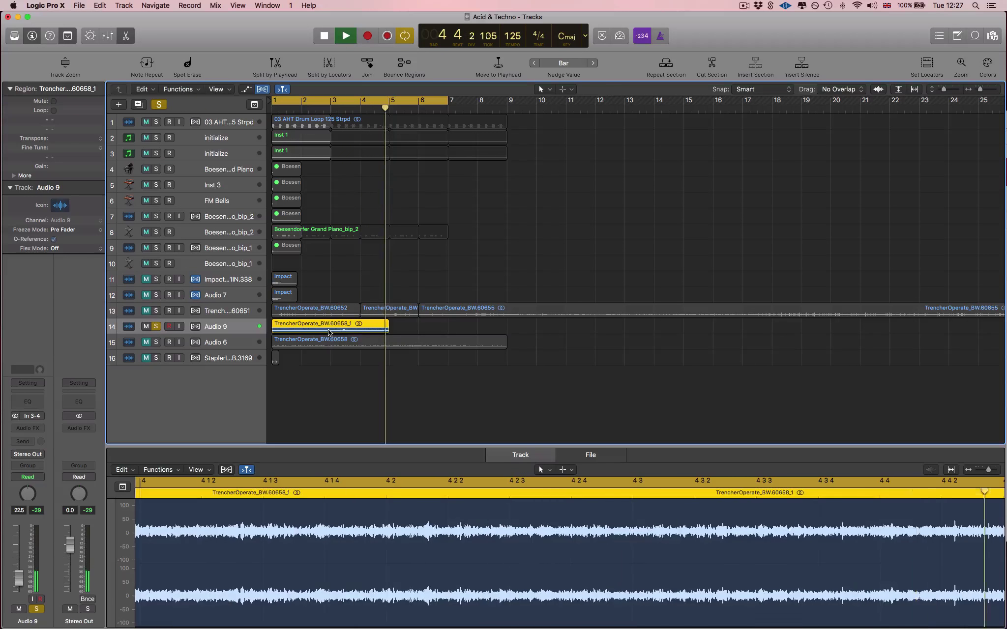
{"action": "key", "text": "space"}
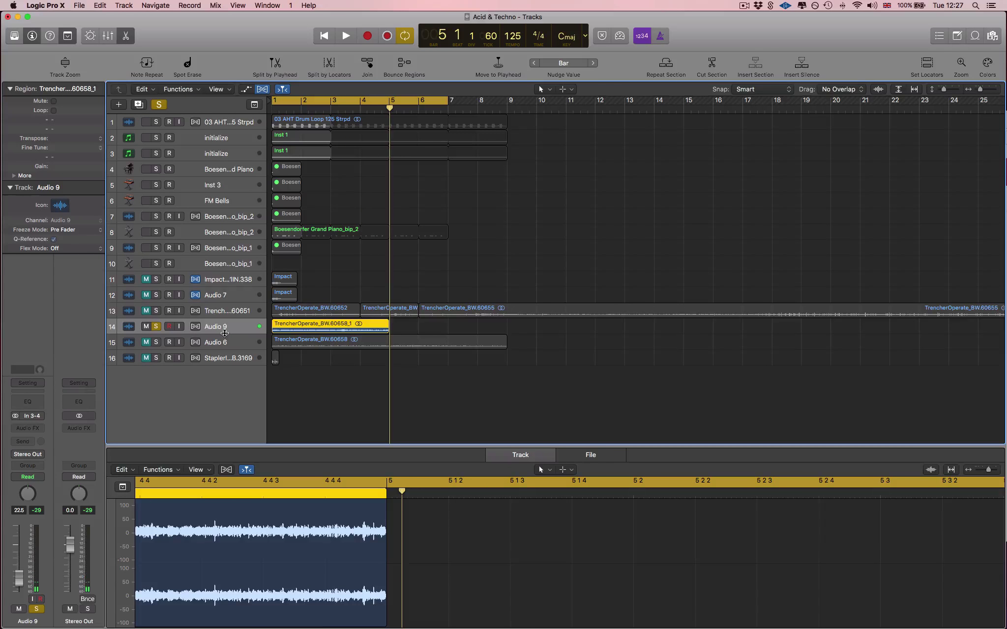
Time-stretch the Audio 9 region to eight bars and extend the cycle range to bar 9 for playback
{"action": "left_click", "coordinate": [418, 325]}
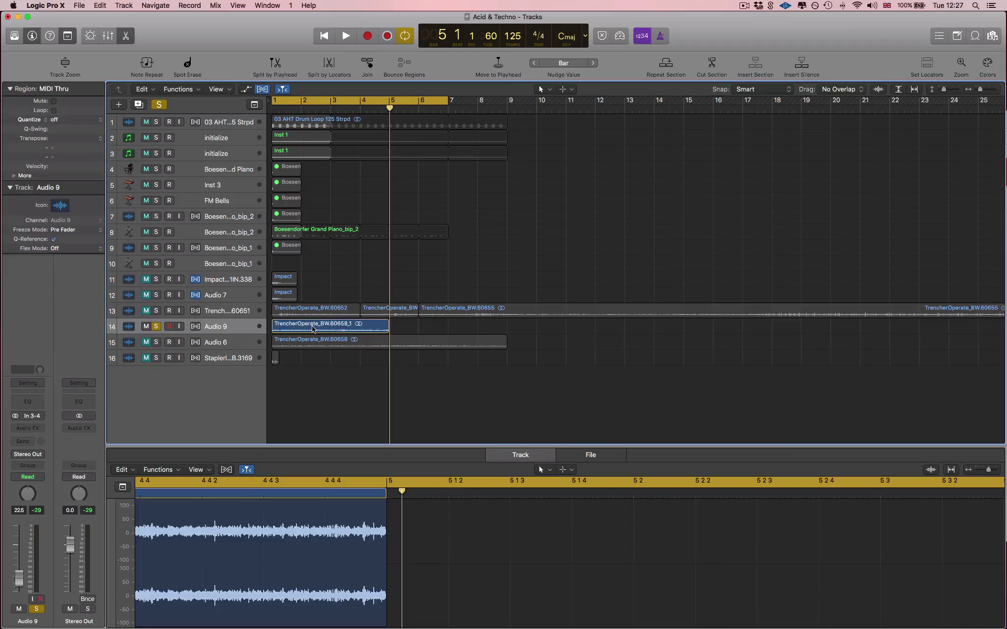
{"action": "left_click", "coordinate": [233, 326]}
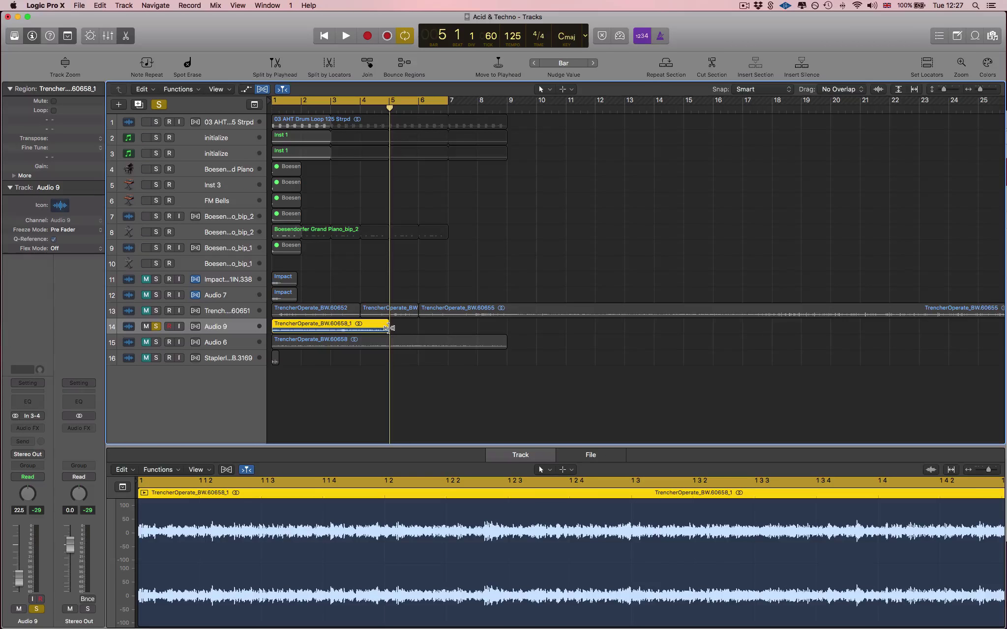
{"action": "left_click_drag", "start_coordinate": [388, 328], "coordinate": [507, 328]}
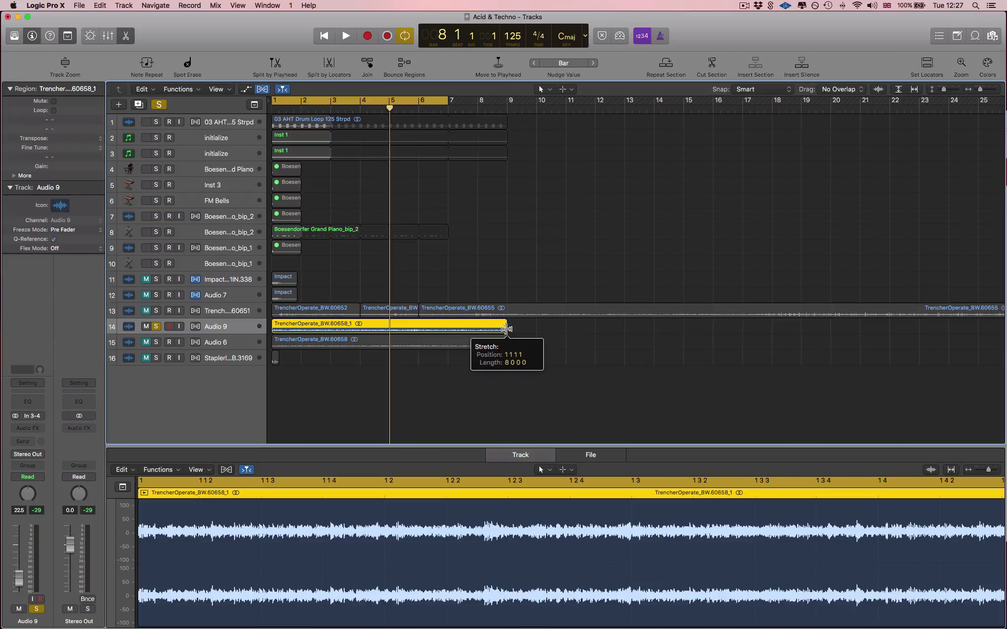
{"action": "left_click_drag", "start_coordinate": [441, 109], "coordinate": [506, 109]}
{"action": "key", "text": "space"}
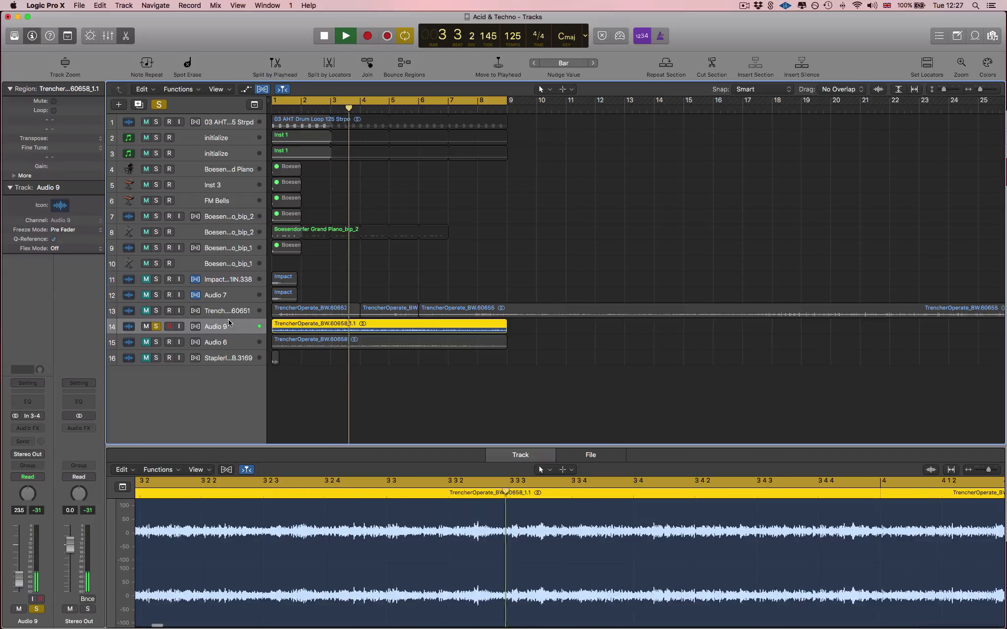
{"action": "key", "text": "space"}
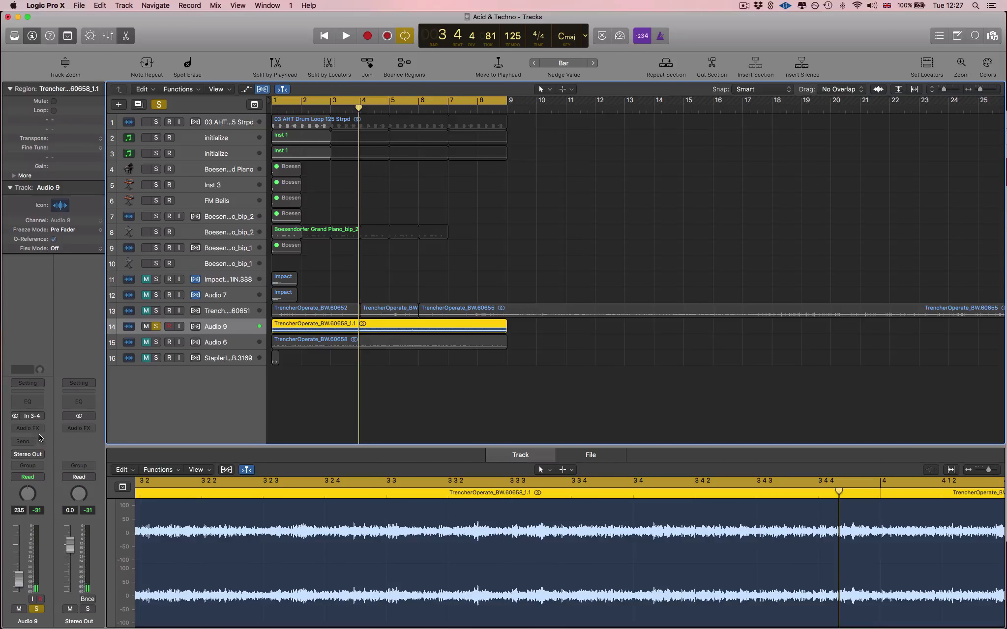
Add a Pitch Shifter set to -12 semitones with 100% mix on Audio 9 and play the result
{"action": "left_click", "coordinate": [27, 428]}
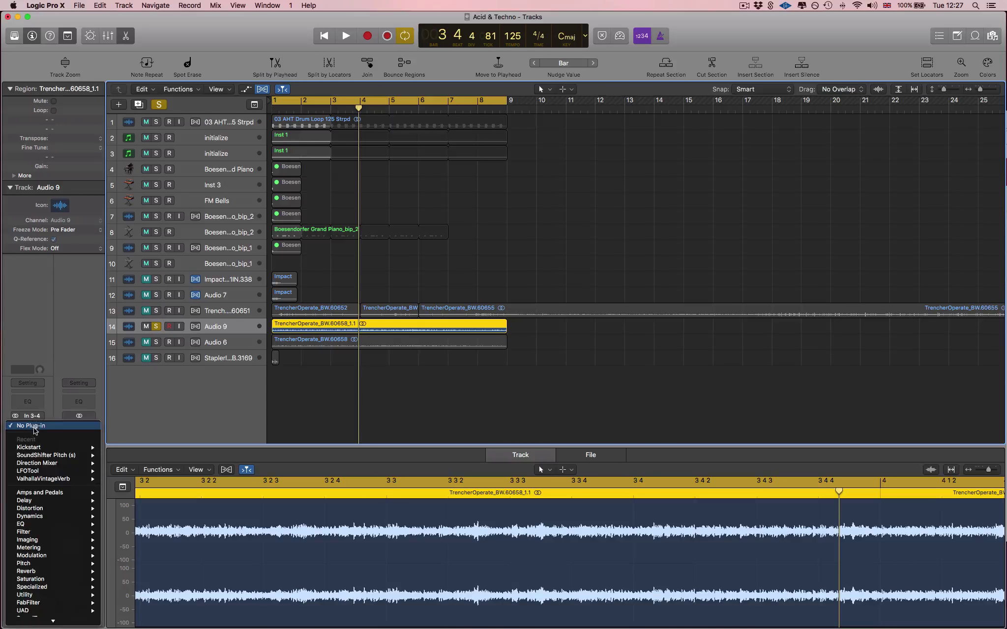
{"action": "mouse_move", "coordinate": [52, 565]}
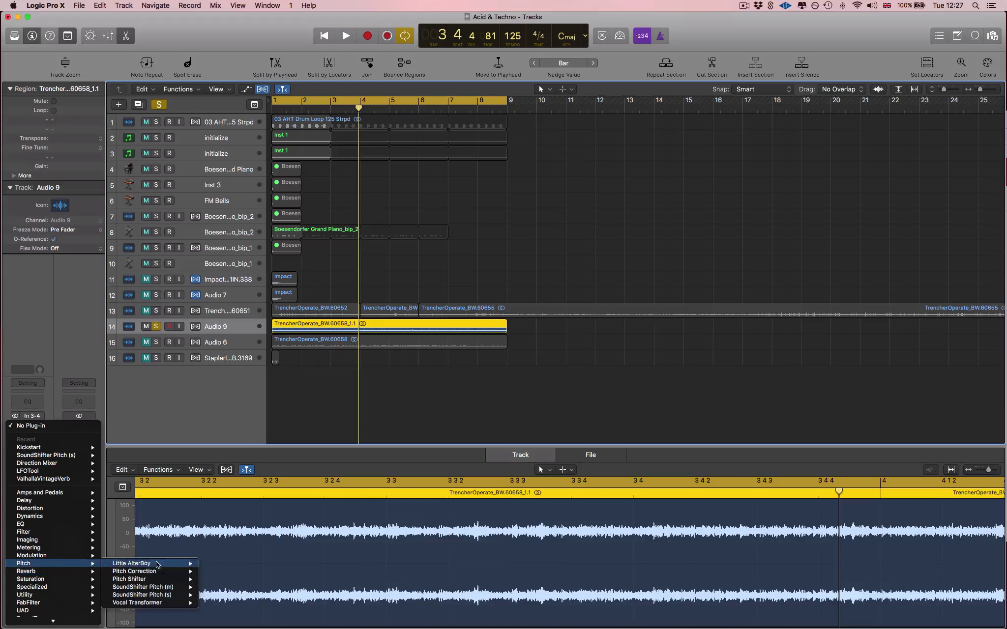
{"action": "left_click", "coordinate": [220, 580]}
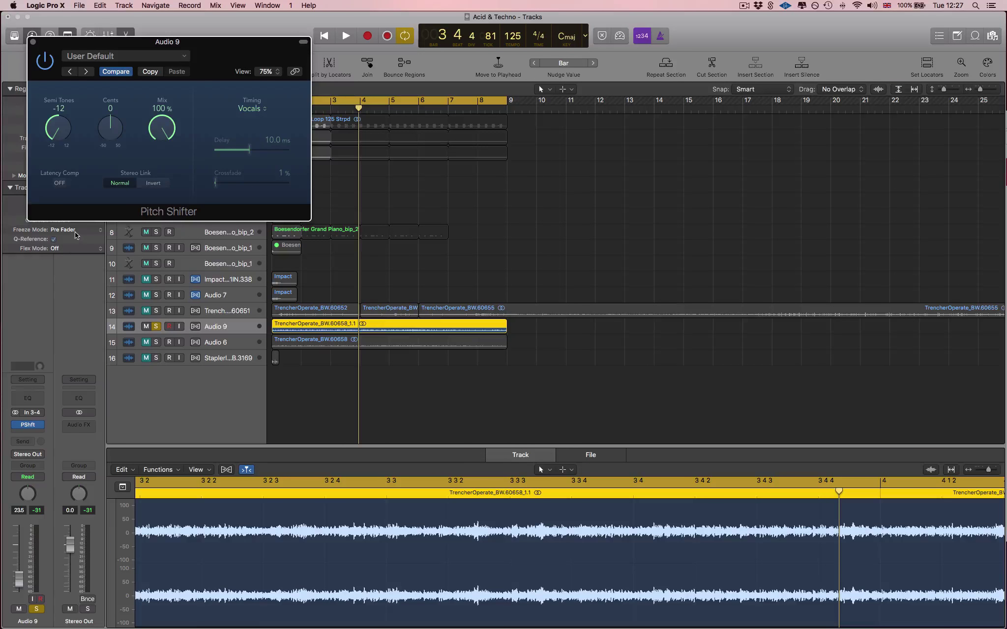
{"action": "key", "text": "space"}
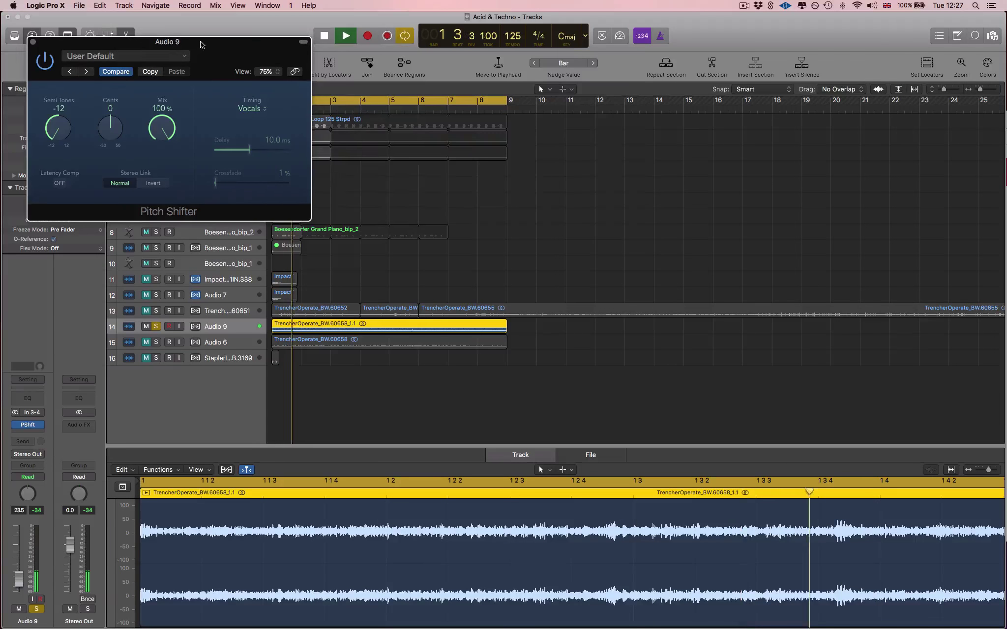
{"action": "left_click_drag", "start_coordinate": [200, 41], "coordinate": [531, 39]}
Duplicate the Pitch Shifter into the adjacent effect slot on Audio 9 and audition the doubled pitch drop
{"action": "left_click_drag", "start_coordinate": [28, 425], "coordinate": [27, 432]}
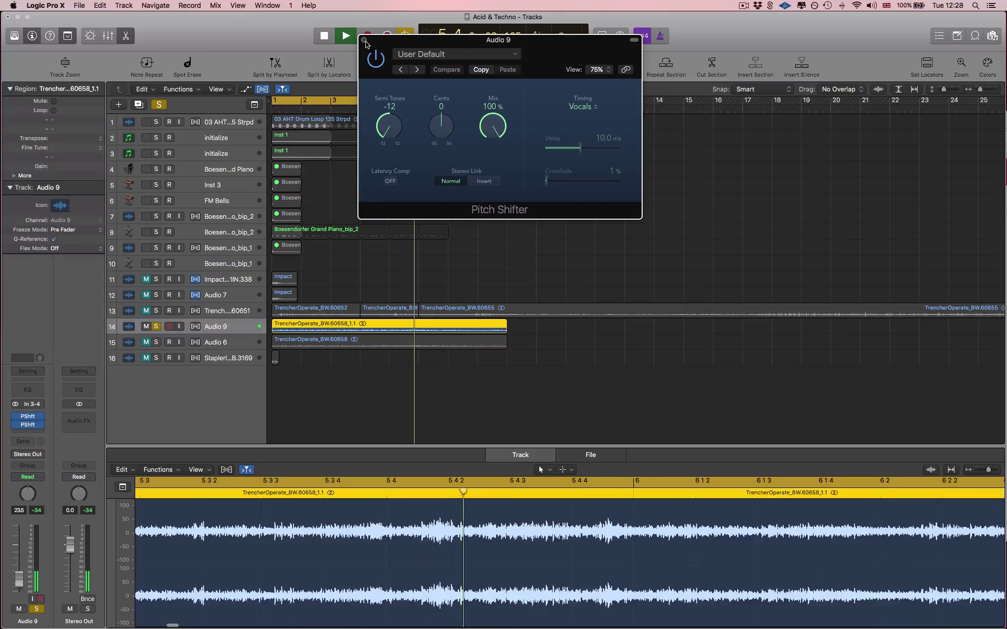
{"action": "key", "text": "space"}
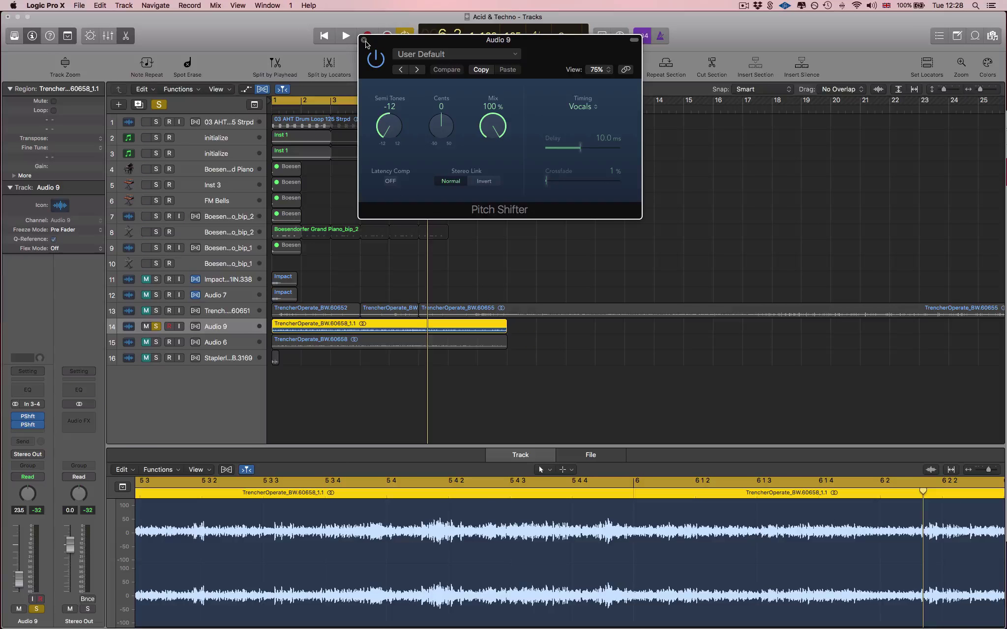
{"action": "key", "text": "space"}
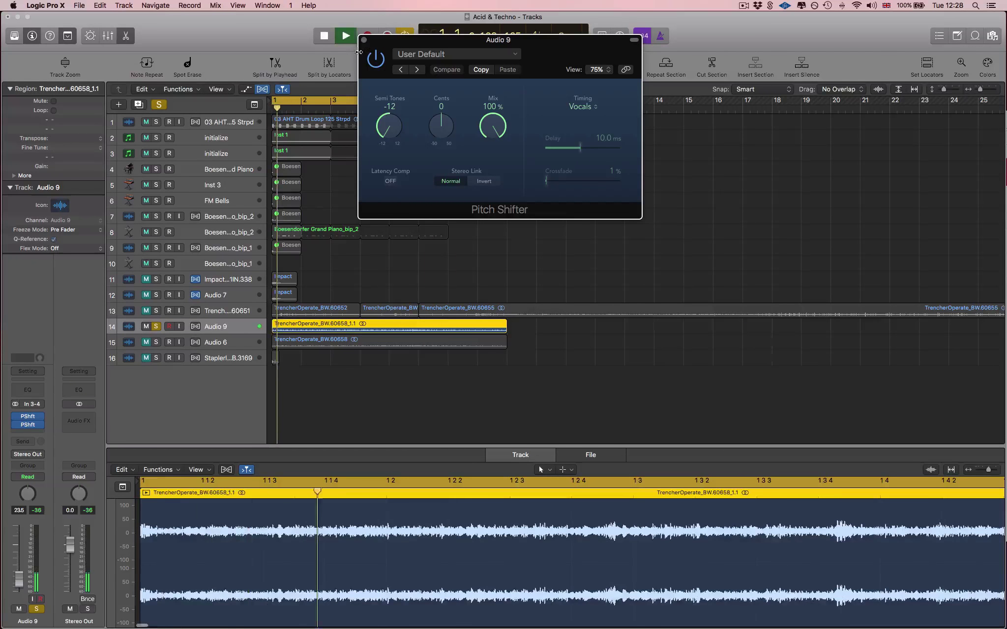
{"action": "left_click", "coordinate": [35, 412]}
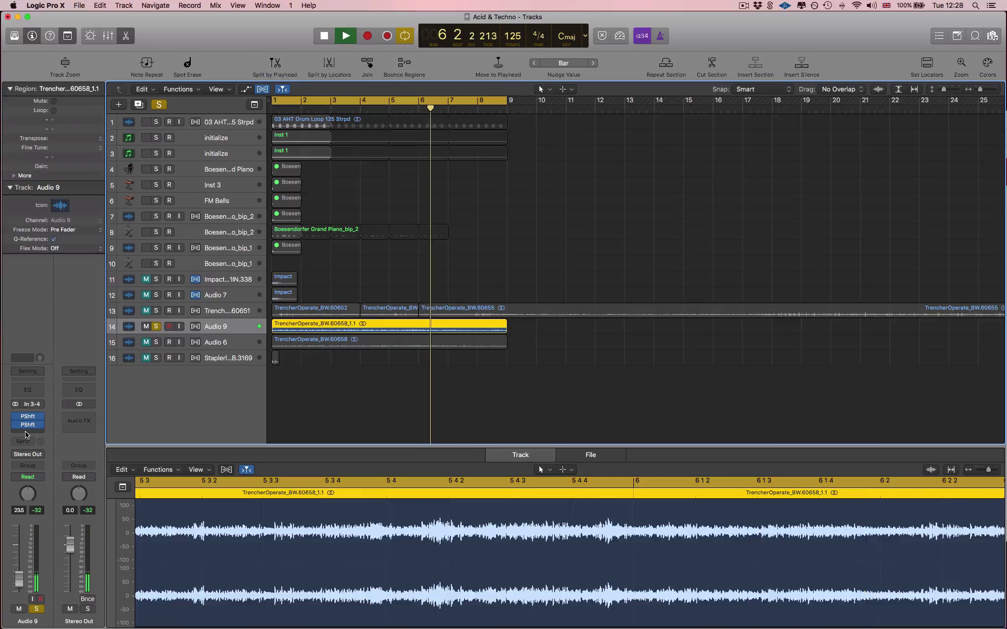
Insert ValhallaVintageVerb after the two Pitch Shifters on Audio 9 and move its window clear of the track headers
{"action": "left_click", "coordinate": [25, 431]}
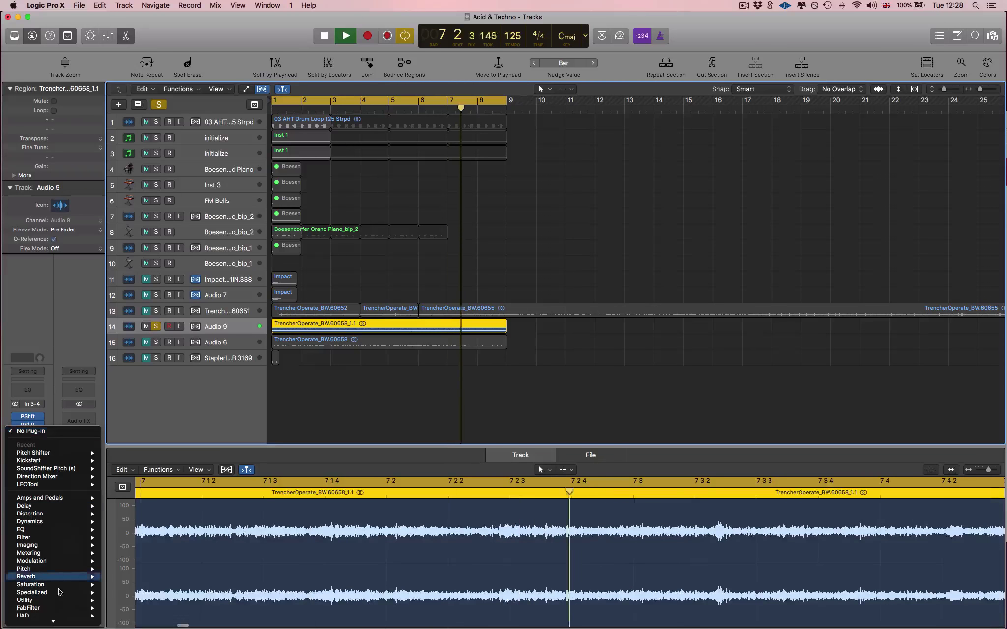
{"action": "mouse_move", "coordinate": [54, 612]}
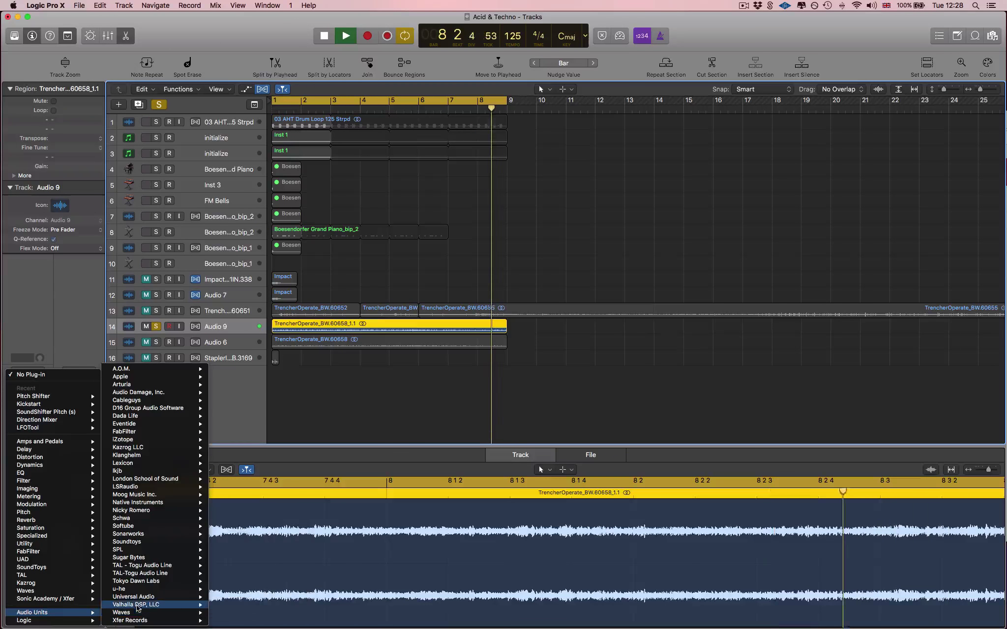
{"action": "left_click", "coordinate": [371, 93]}
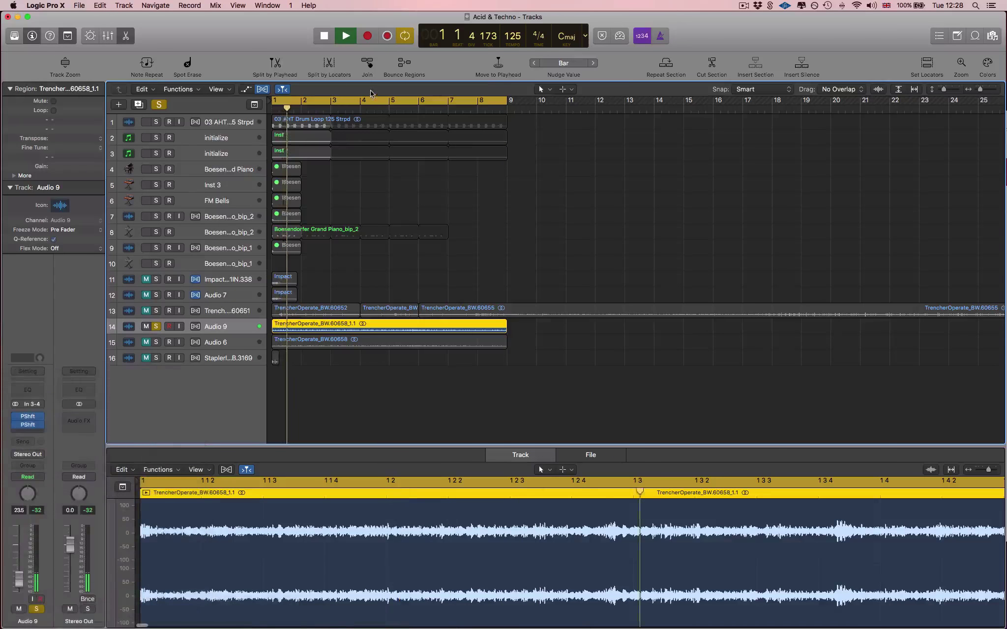
{"action": "left_click_drag", "start_coordinate": [333, 48], "coordinate": [735, 25]}
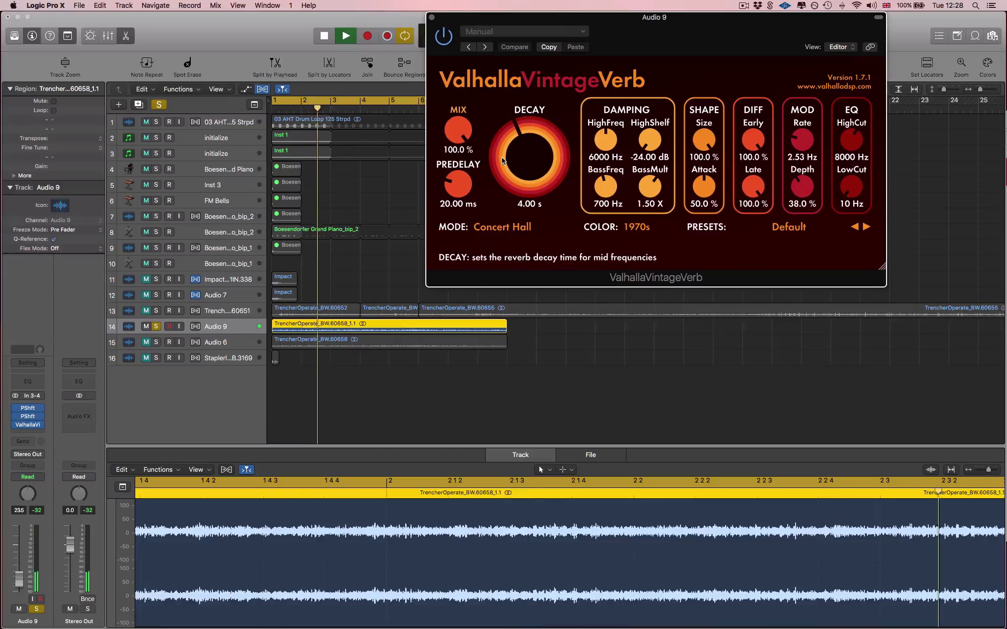
Stop playback and load the Dark Pad preset from the reverb's Sanctuary category
{"action": "key", "text": "space"}
{"action": "left_click", "coordinate": [823, 227]}
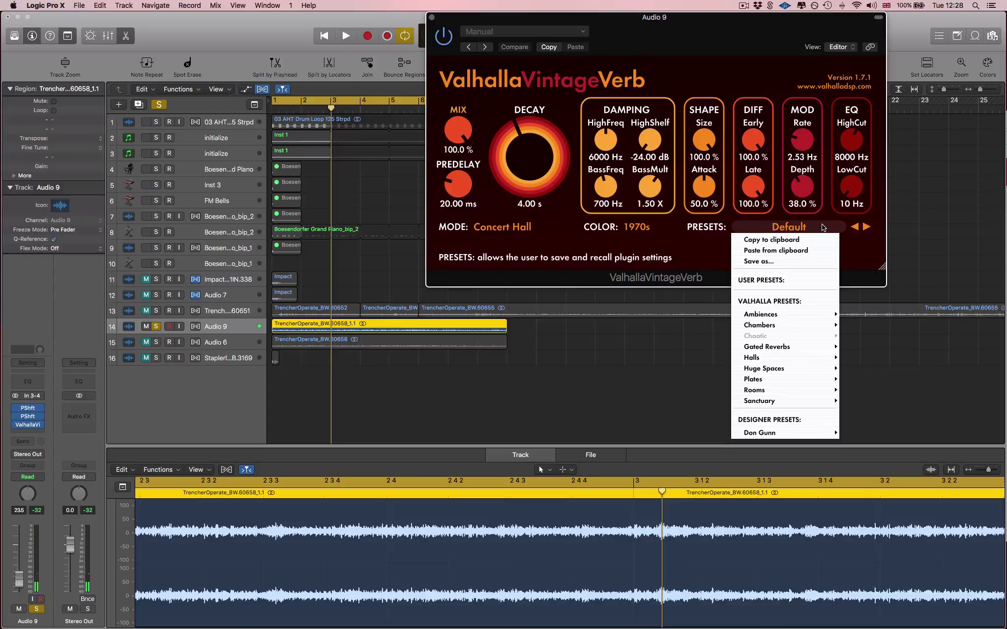
{"action": "mouse_move", "coordinate": [805, 399]}
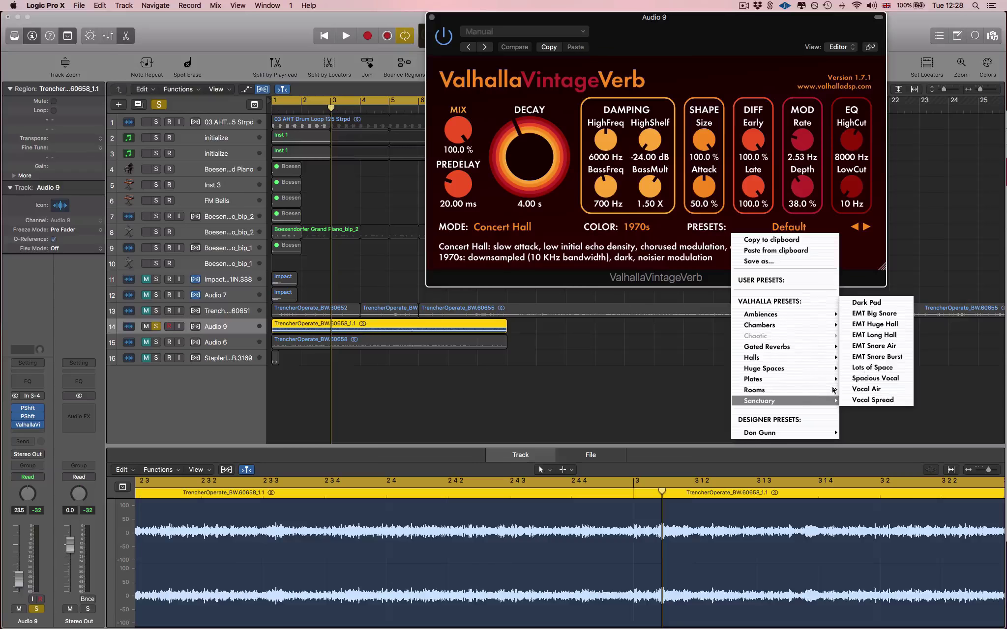
{"action": "left_click", "coordinate": [866, 303]}
Adjust the reverb during playback to a 49.2% mix and a 2.37 s decay, and close the plug-in window
{"action": "key", "text": "space"}
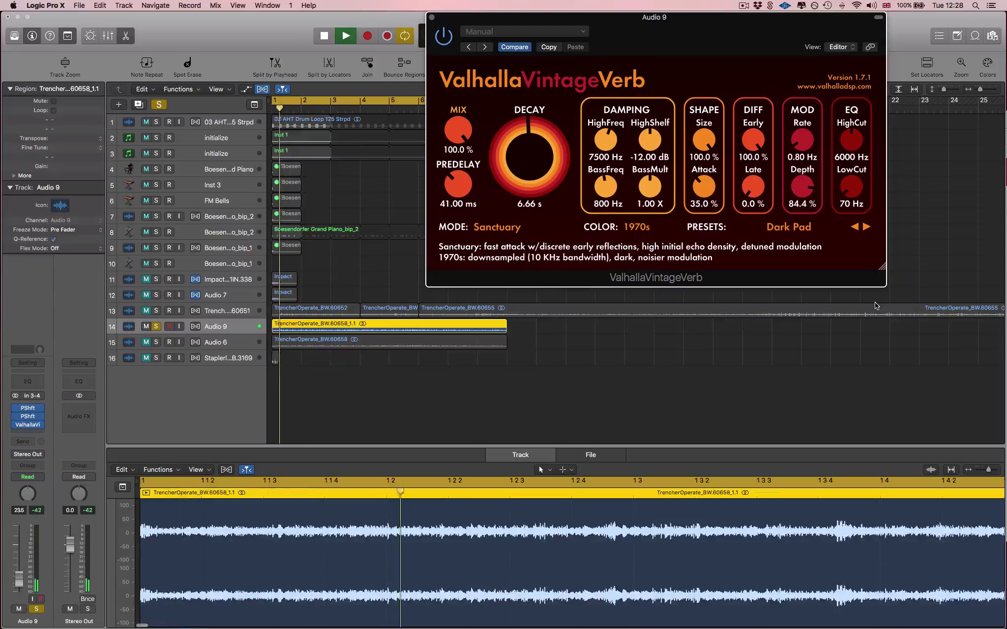
{"action": "left_click_drag", "start_coordinate": [461, 136], "coordinate": [457, 169]}
{"action": "left_click_drag", "start_coordinate": [523, 164], "coordinate": [526, 177]}
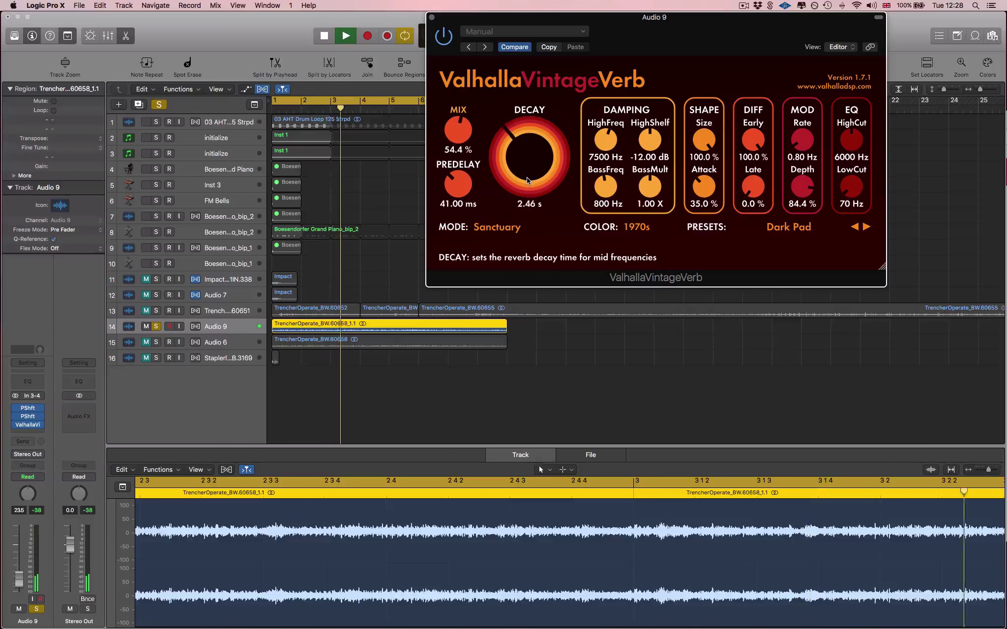
{"action": "left_click_drag", "start_coordinate": [459, 134], "coordinate": [460, 141]}
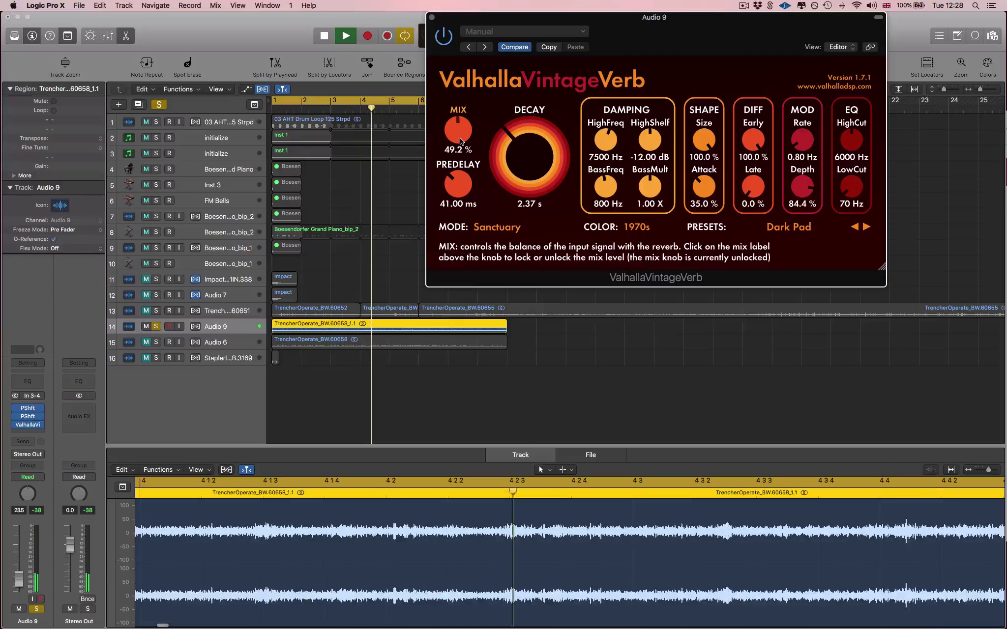
{"action": "left_click", "coordinate": [430, 17]}
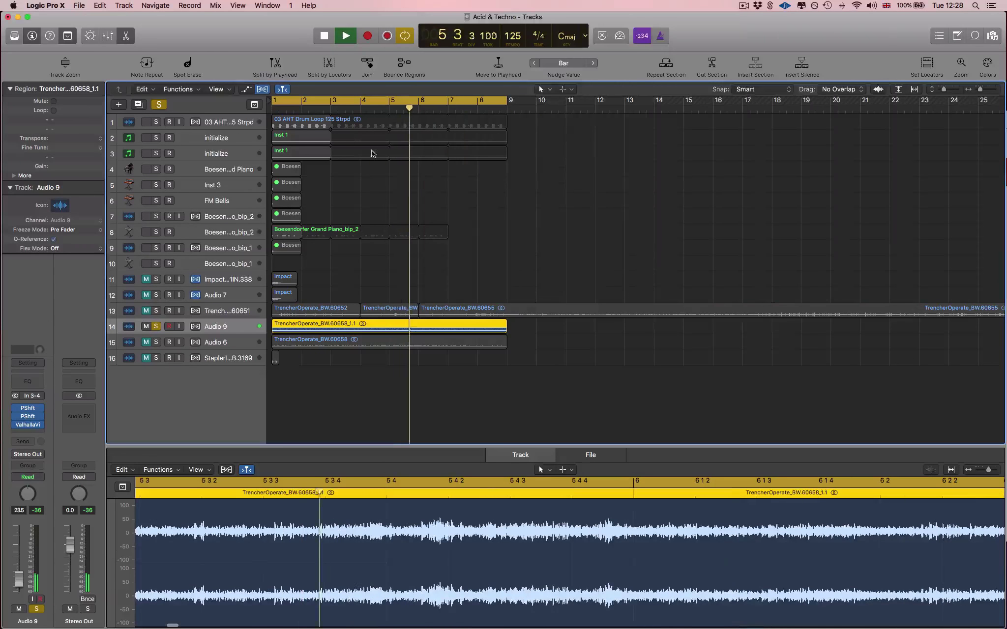
Insert a stereo LFOTool after the reverb on Audio 9, lower the start of its LFO curve, and close the plug-in window
{"action": "left_click", "coordinate": [36, 429]}
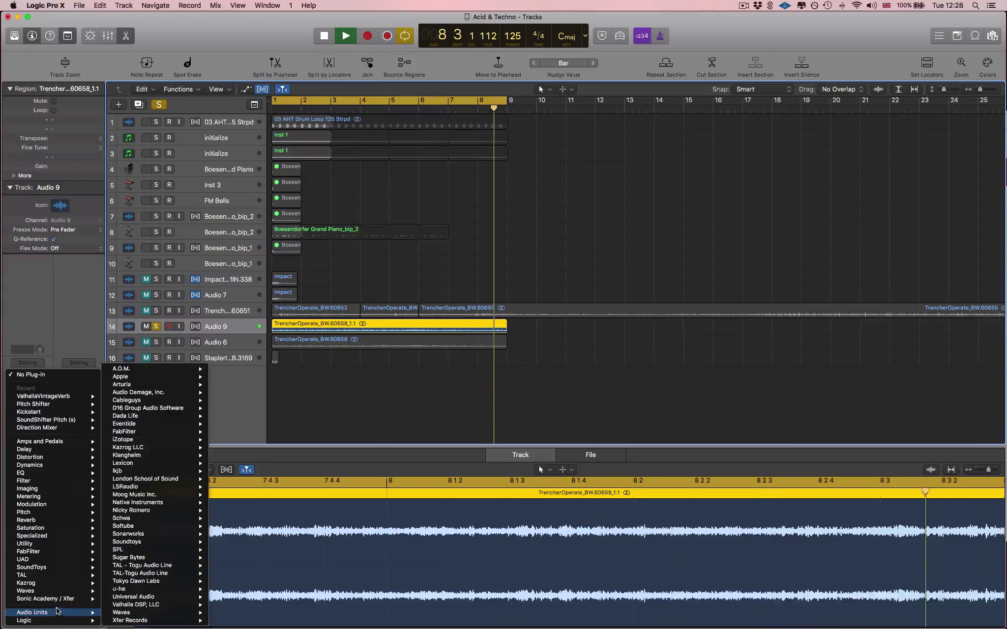
{"action": "scroll", "coordinate": [49, 590], "scroll_direction": "down", "scroll_amount": 3}
{"action": "mouse_move", "coordinate": [74, 599]}
{"action": "mouse_move", "coordinate": [128, 599]}
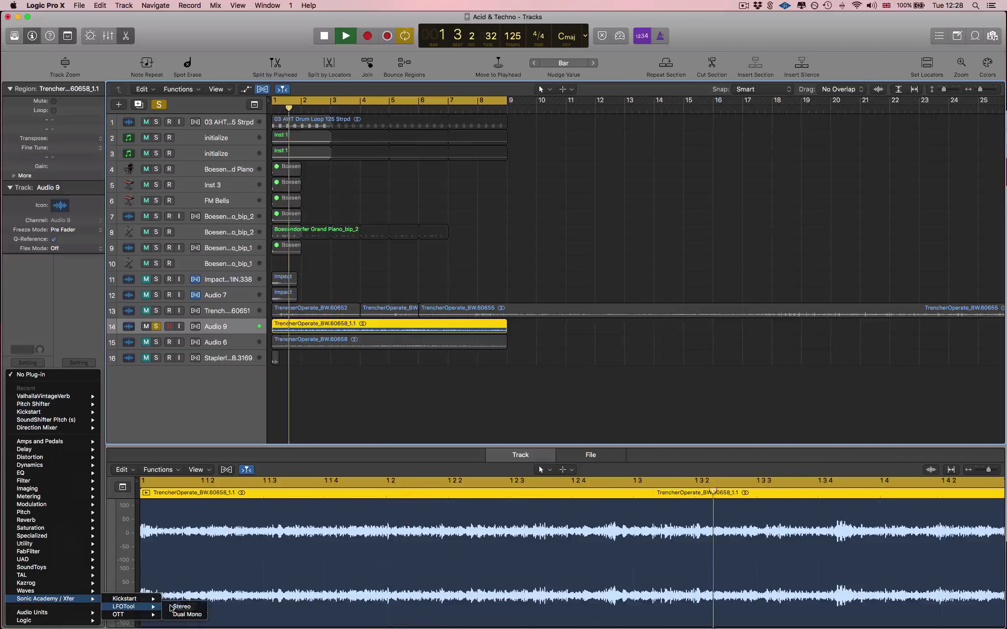
{"action": "left_click", "coordinate": [182, 607]}
{"action": "left_click_drag", "start_coordinate": [147, 41], "coordinate": [487, 33]}
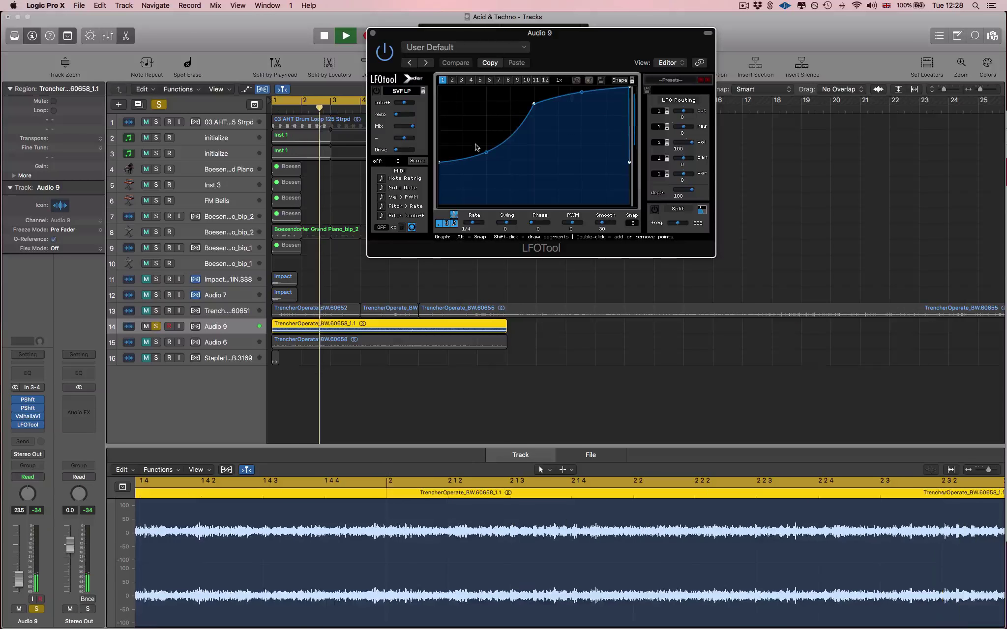
{"action": "left_click_drag", "start_coordinate": [441, 165], "coordinate": [440, 190]}
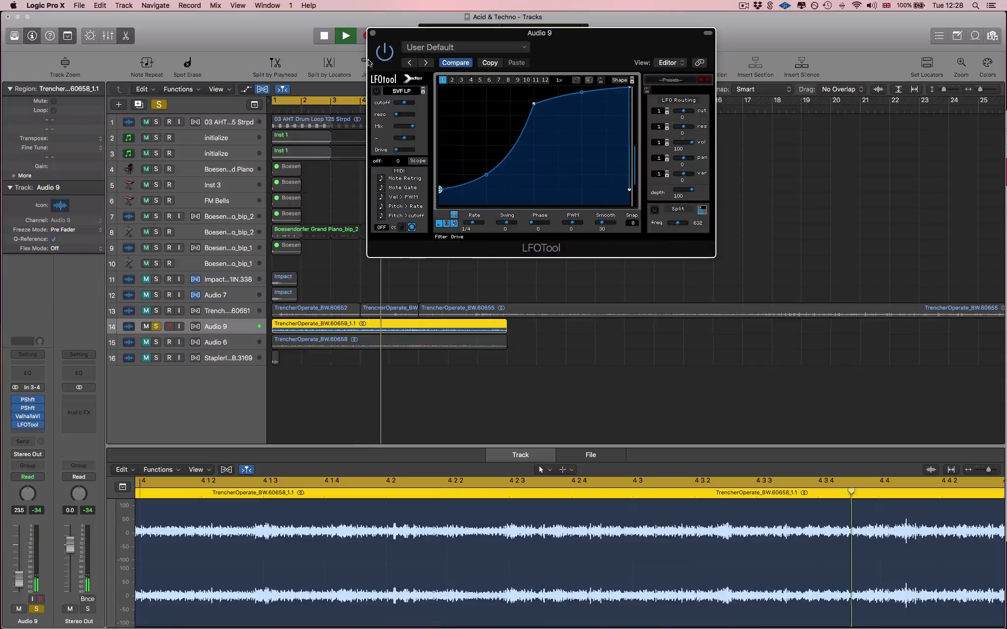
{"action": "left_click", "coordinate": [372, 33]}
Insert a stereo Direction Mixer after LFOTool on Audio 9 and move its window clear of the track headers
{"action": "left_click_drag", "start_coordinate": [146, 122], "coordinate": [146, 263]}
{"action": "left_click", "coordinate": [28, 431]}
{"action": "mouse_move", "coordinate": [28, 545]}
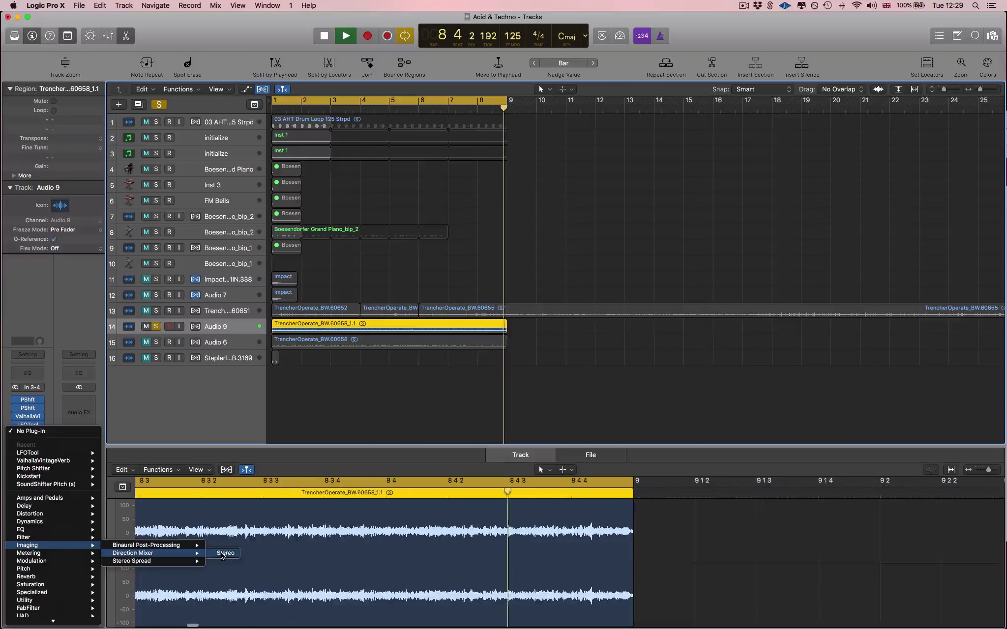
{"action": "left_click", "coordinate": [207, 552]}
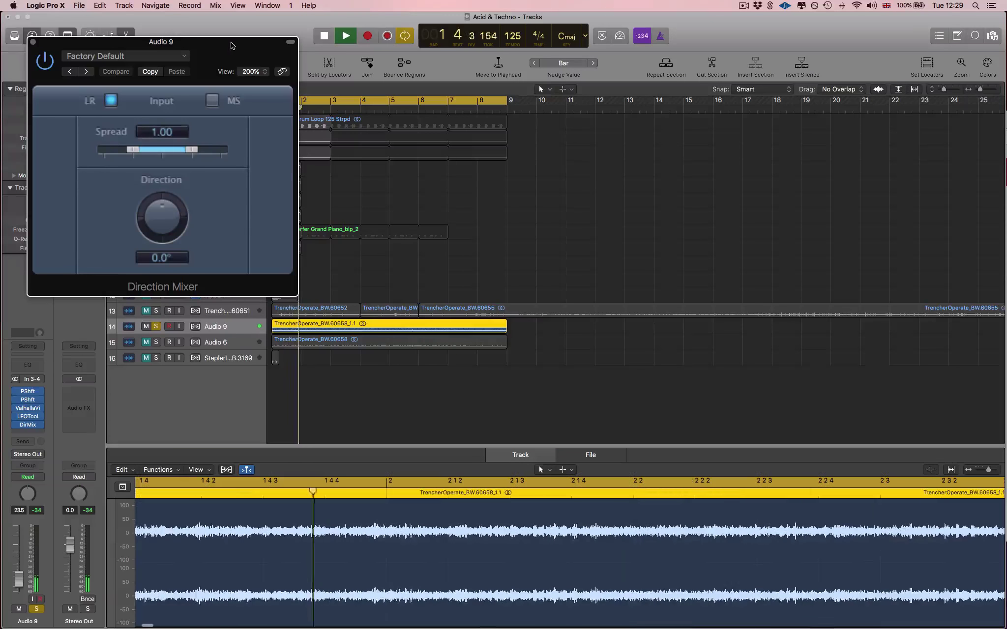
{"action": "left_click_drag", "start_coordinate": [204, 110], "coordinate": [730, 121]}
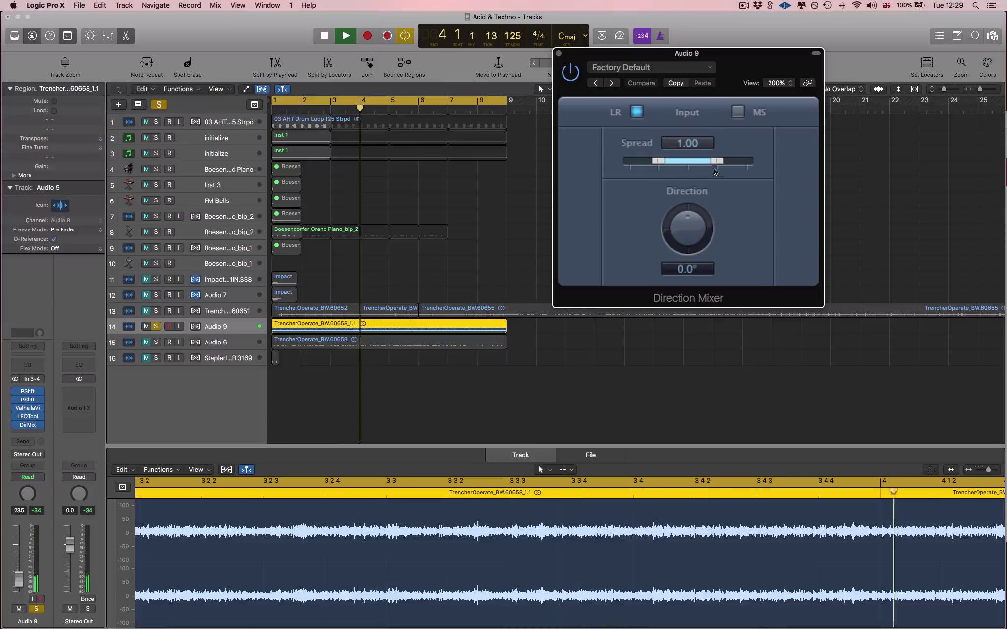
Narrow the Direction Mixer's spread to 0.58 and hide the plug-in window
{"action": "left_click_drag", "start_coordinate": [718, 161], "coordinate": [704, 163]}
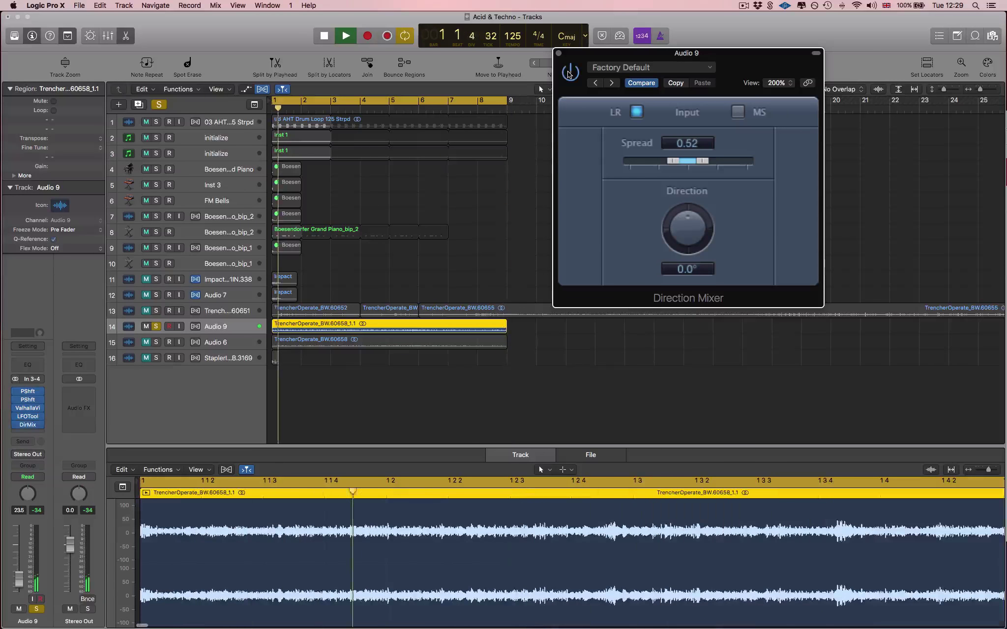
{"action": "left_click_drag", "start_coordinate": [702, 161], "coordinate": [704, 161]}
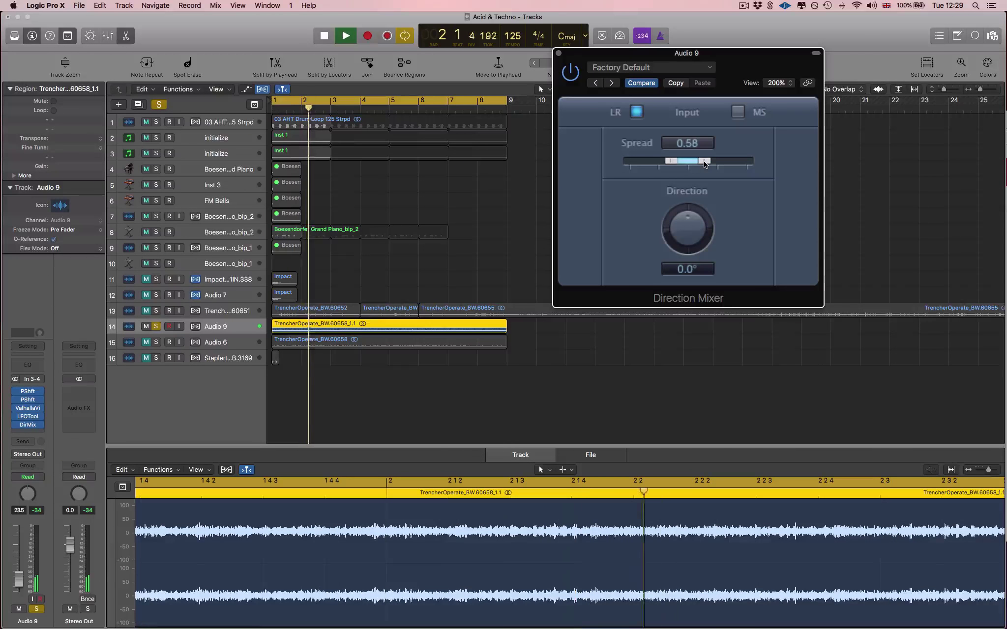
{"action": "key", "text": "v"}
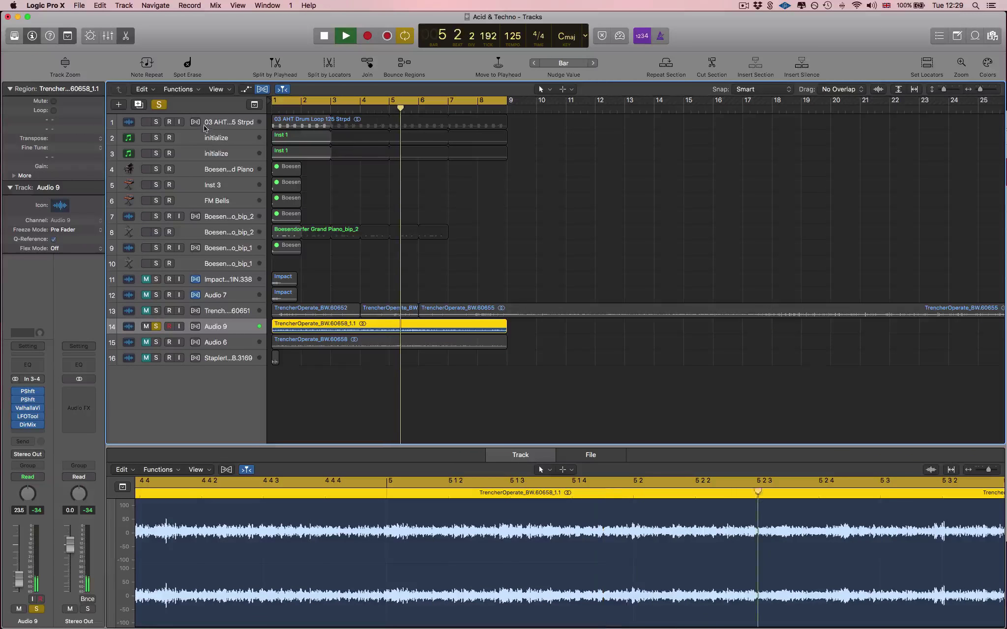
Solo the drum loop and track 8 alongside Audio 9, and lower Audio 9's level to -23.5 dB during playback
{"action": "key", "text": "space"}
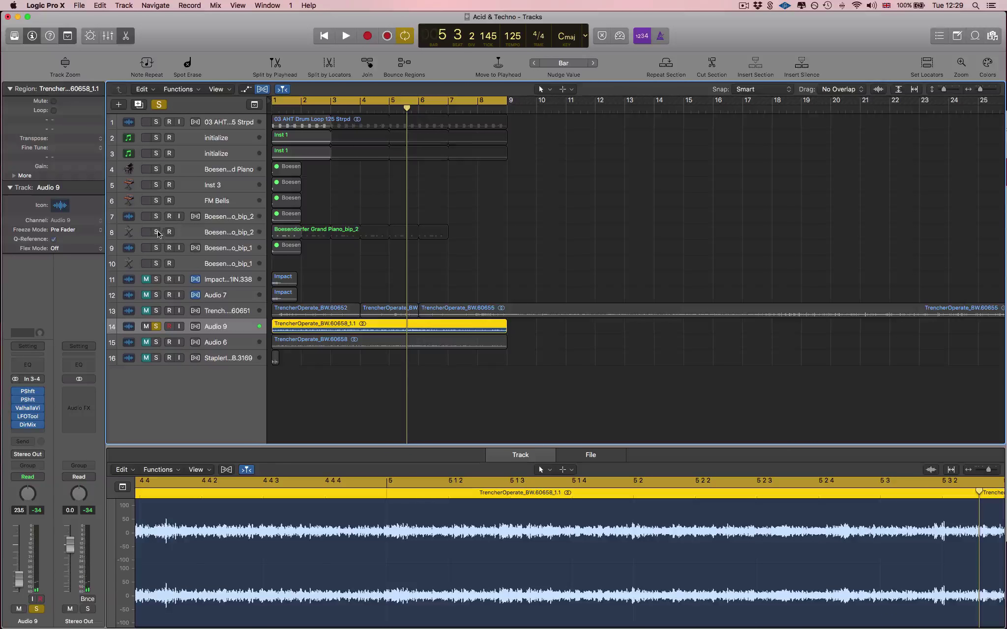
{"action": "left_click", "coordinate": [157, 231]}
{"action": "left_click", "coordinate": [157, 123]}
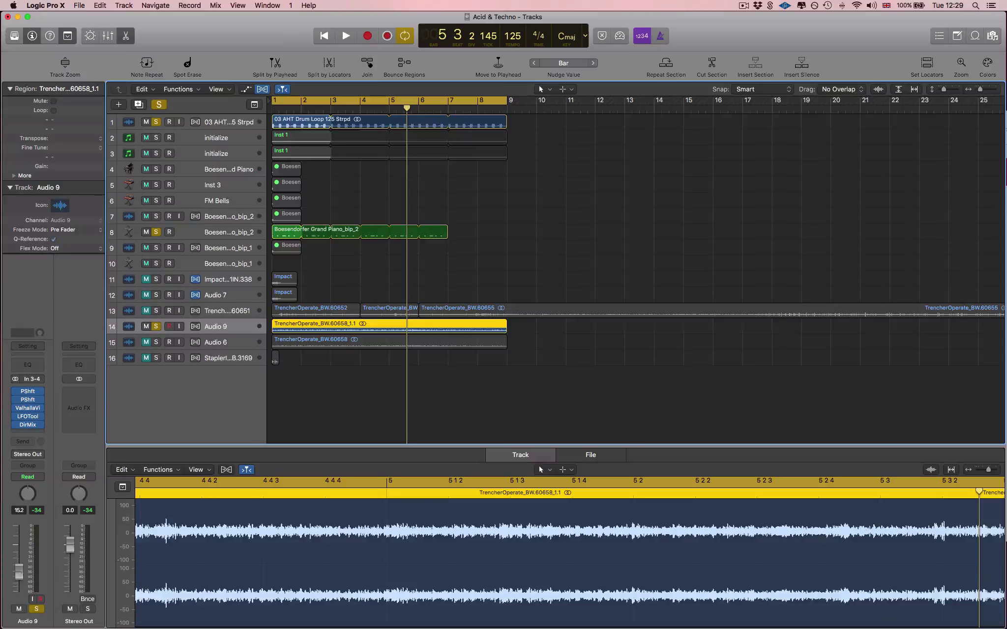
{"action": "key", "text": "space"}
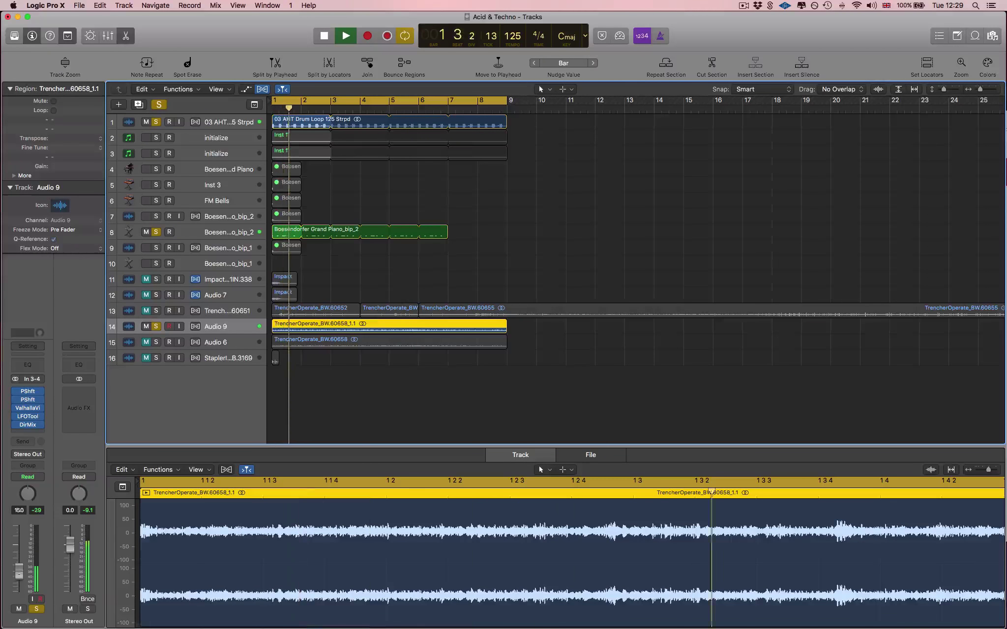
{"action": "left_click_drag", "start_coordinate": [20, 580], "coordinate": [20, 594]}
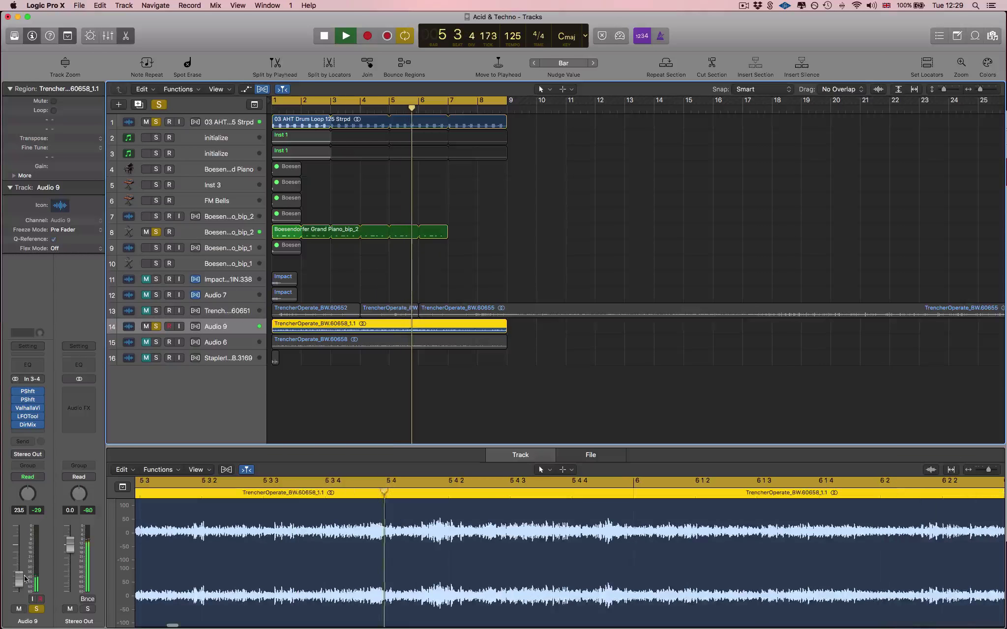
Mute Audio 9, shorten the cycle range to end at bar 7, and restart playback
{"action": "left_click", "coordinate": [19, 609]}
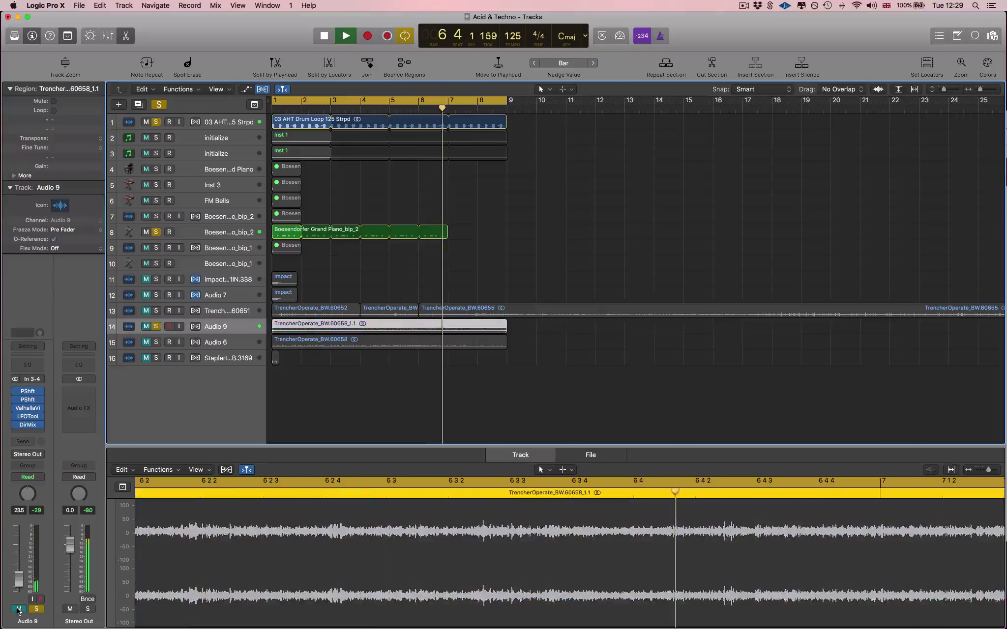
{"action": "key", "text": "space"}
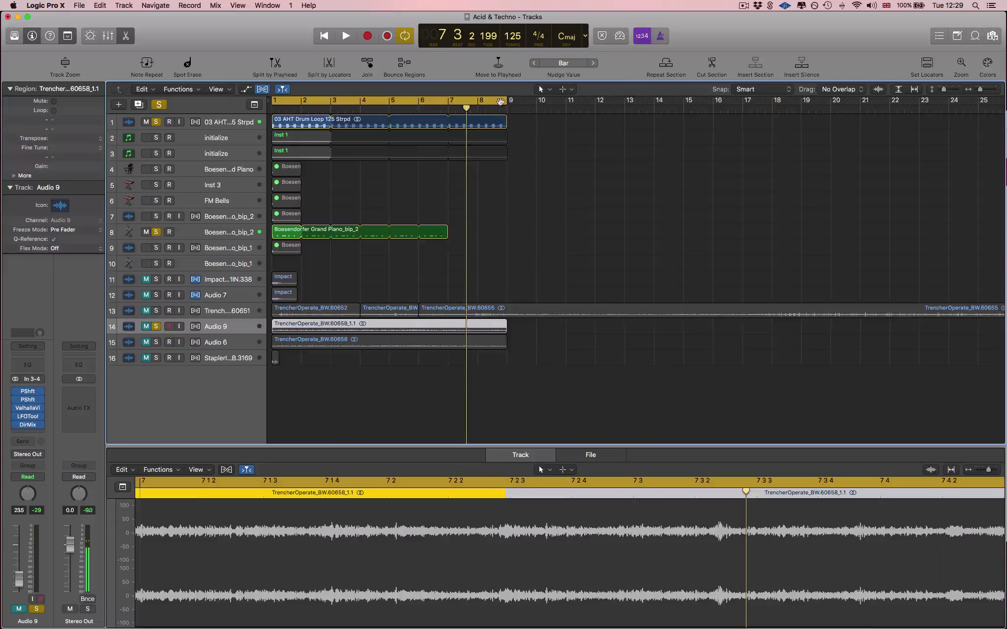
{"action": "left_click_drag", "start_coordinate": [500, 102], "coordinate": [448, 101]}
{"action": "key", "text": "space"}
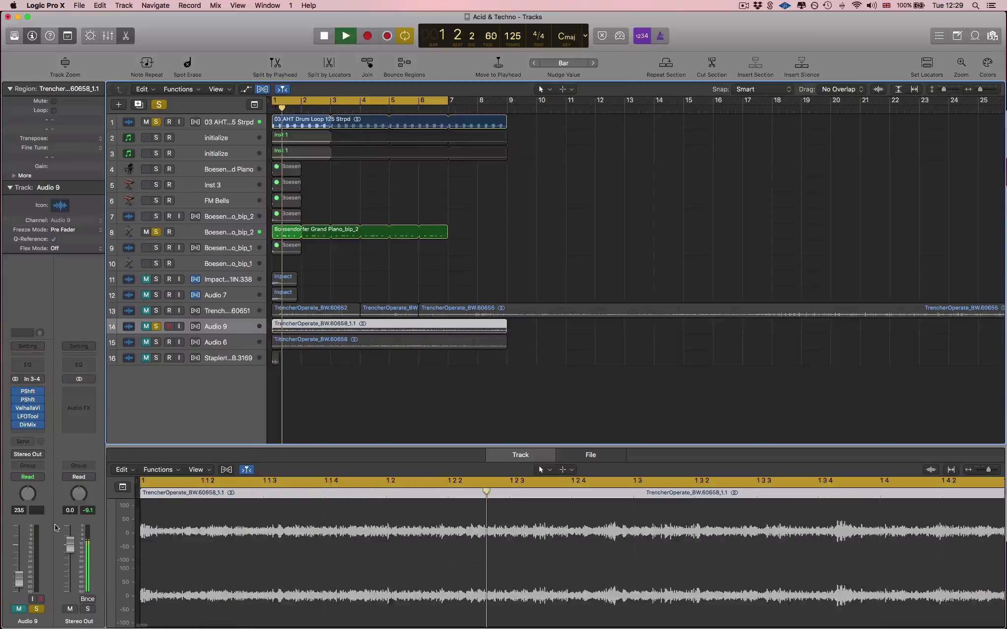
Unmute Audio 9, lower its level to -25.0 dB, compare the mix with and without it, and take it out of solo
{"action": "left_click", "coordinate": [19, 609]}
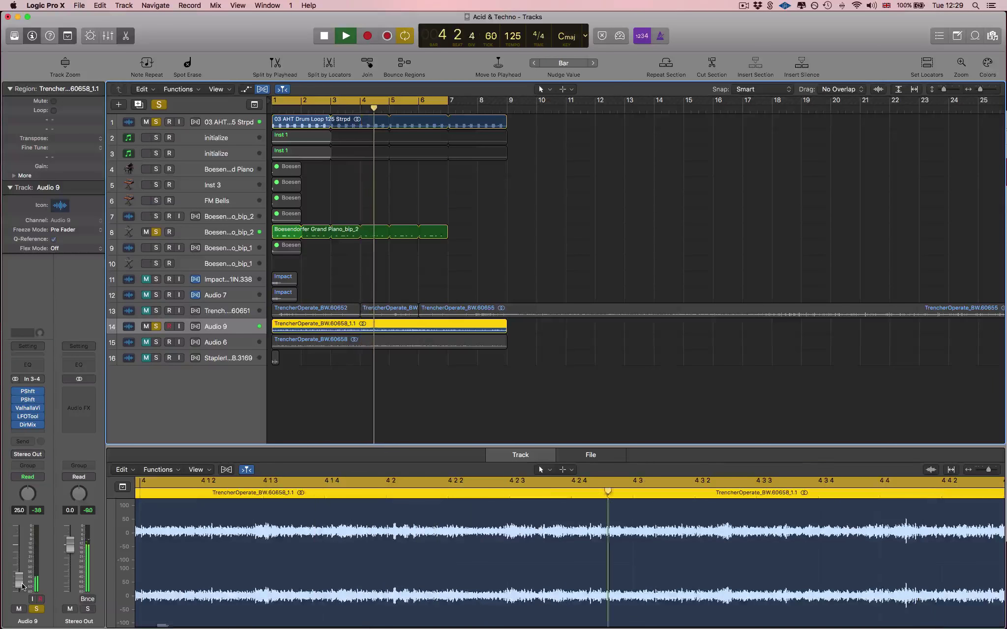
{"action": "left_click", "coordinate": [19, 609]}
{"action": "left_click", "coordinate": [19, 610]}
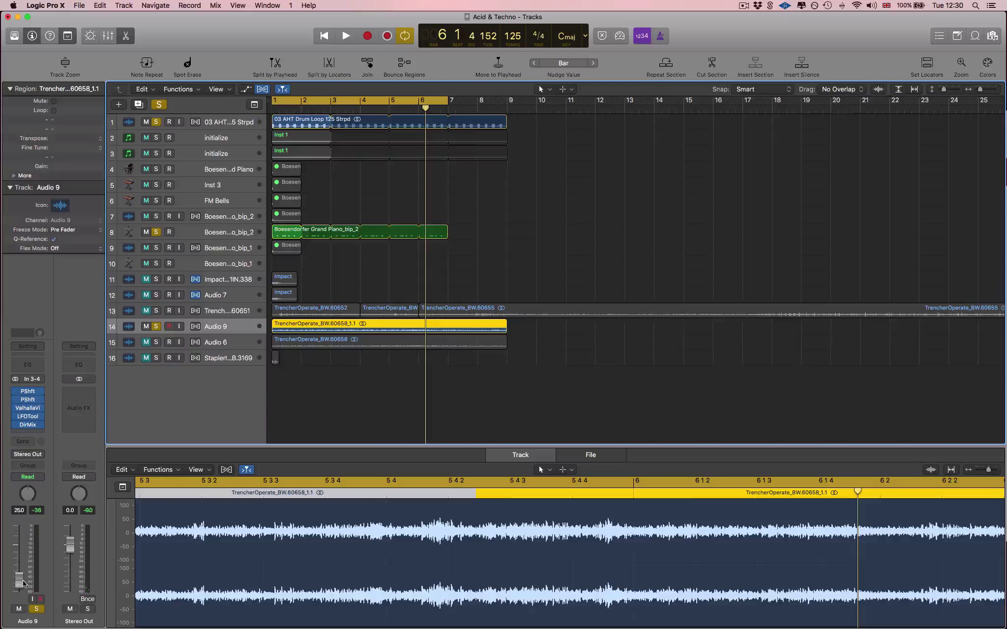
{"action": "left_click", "coordinate": [156, 327]}
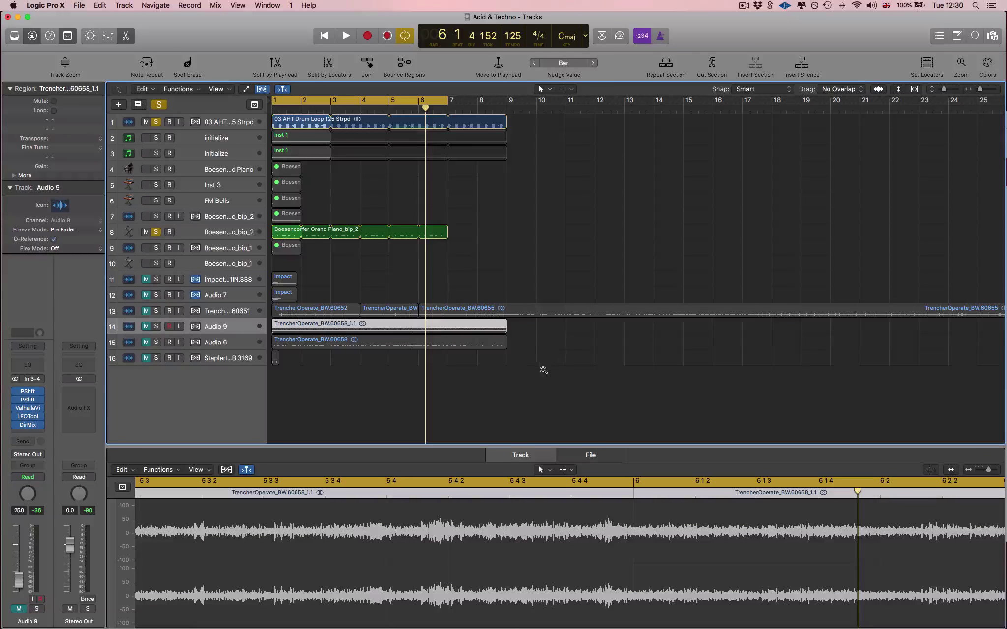
Solo only the ImpactWrench_S011IN.338 track and play its original impact sound
{"action": "left_click", "coordinate": [335, 274], "text": "ctrl+alt"}
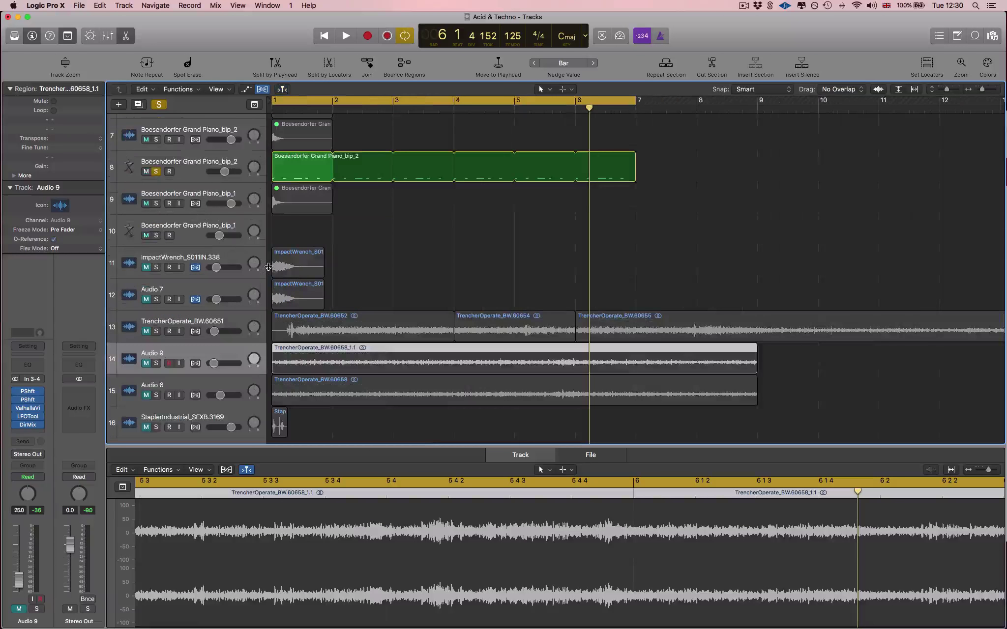
{"action": "left_click", "coordinate": [241, 289]}
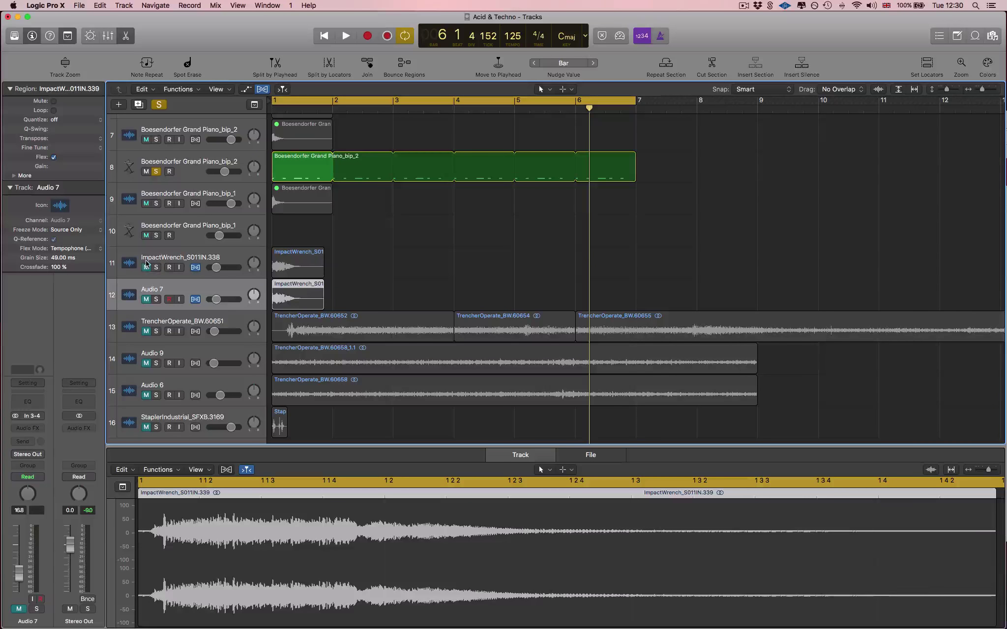
{"action": "left_click", "coordinate": [156, 267]}
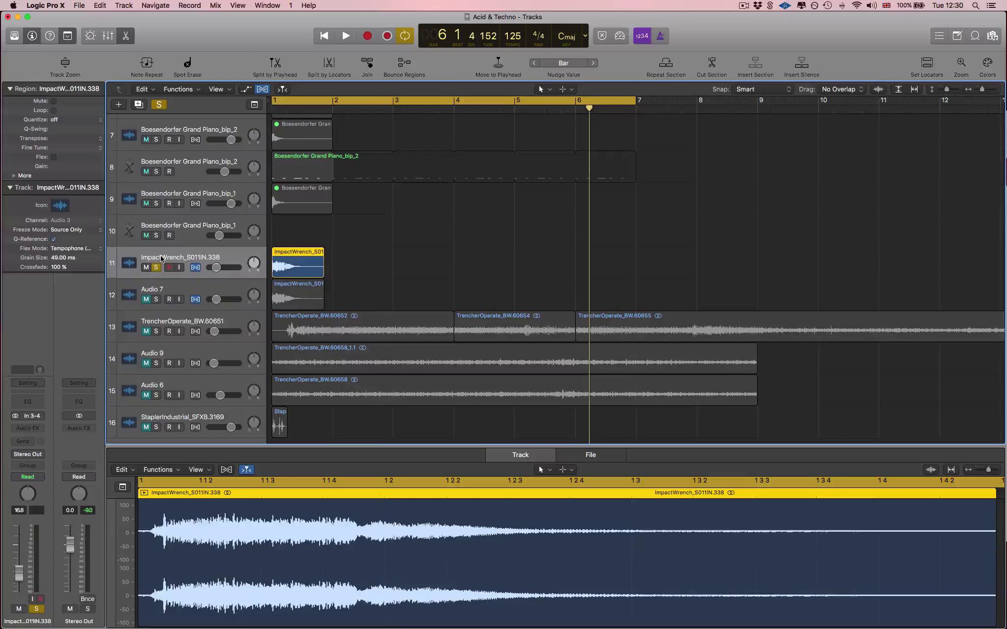
{"action": "key", "text": "space"}
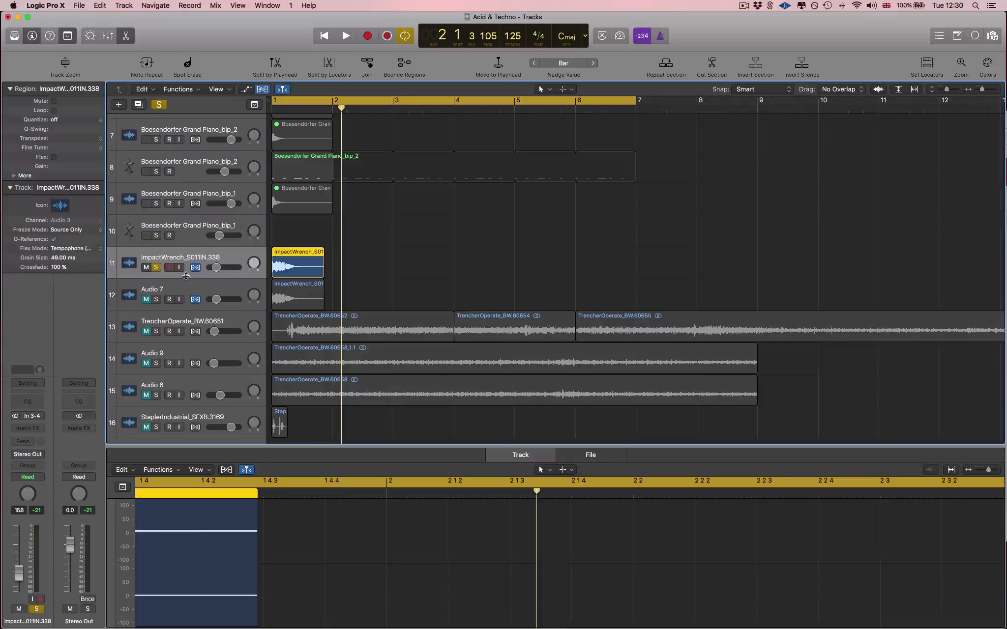
Solo Audio 7 alone and set its flex mode to Tempophone (FX)
{"action": "left_click", "coordinate": [157, 301]}
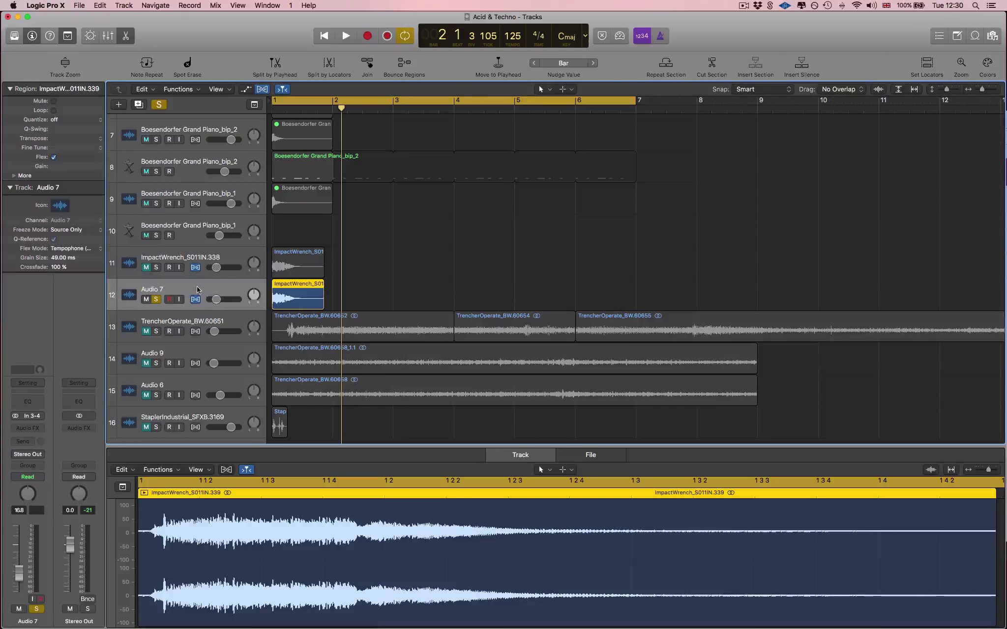
{"action": "key", "text": "super+Down"}
{"action": "key", "text": "super+Down"}
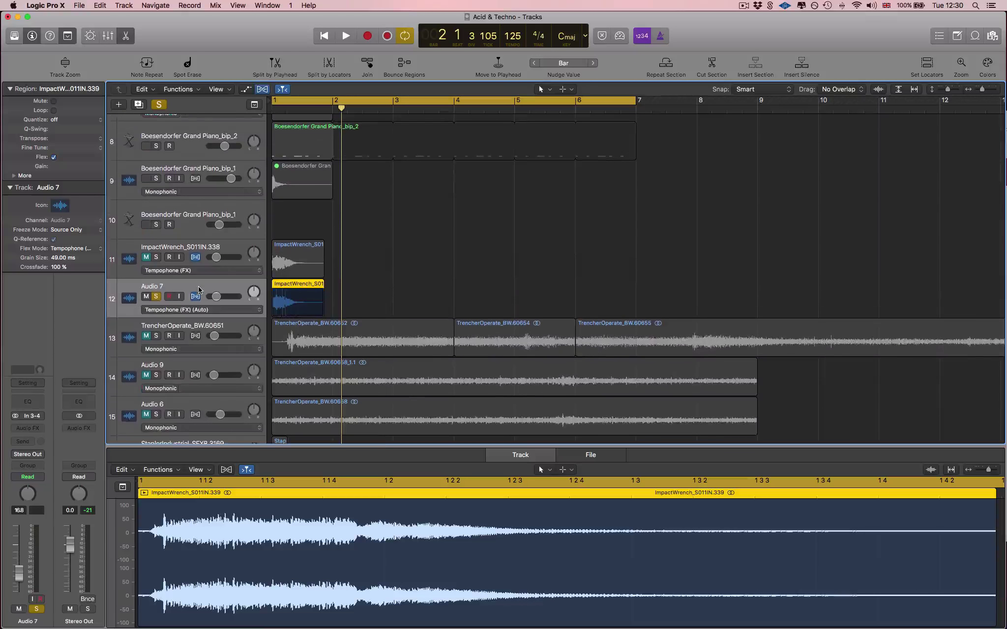
{"action": "left_click", "coordinate": [263, 90]}
{"action": "left_click", "coordinate": [263, 90]}
{"action": "left_click", "coordinate": [263, 90]}
{"action": "left_click", "coordinate": [263, 90]}
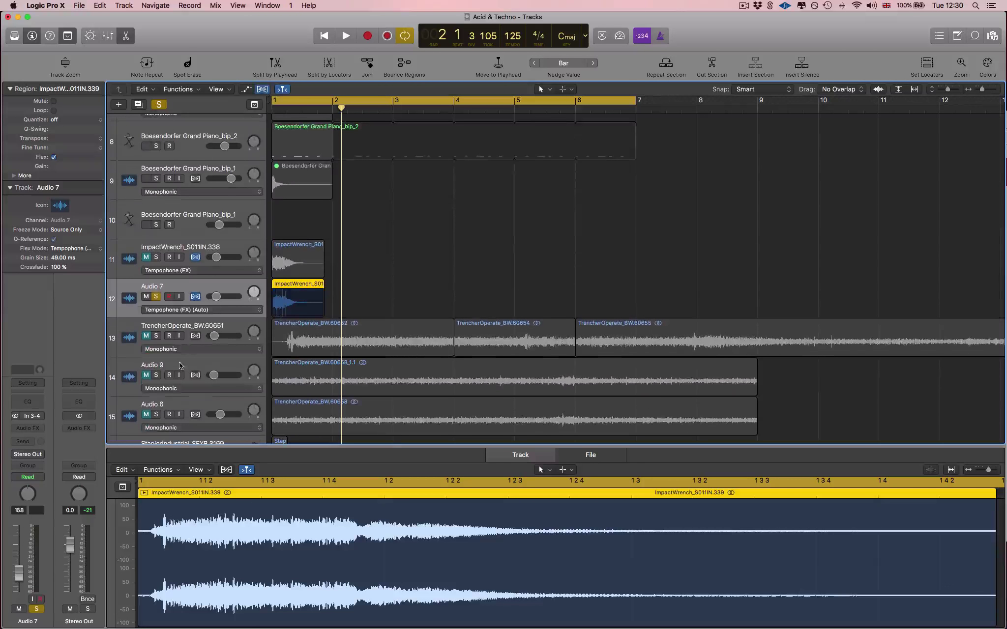
{"action": "left_click", "coordinate": [195, 311]}
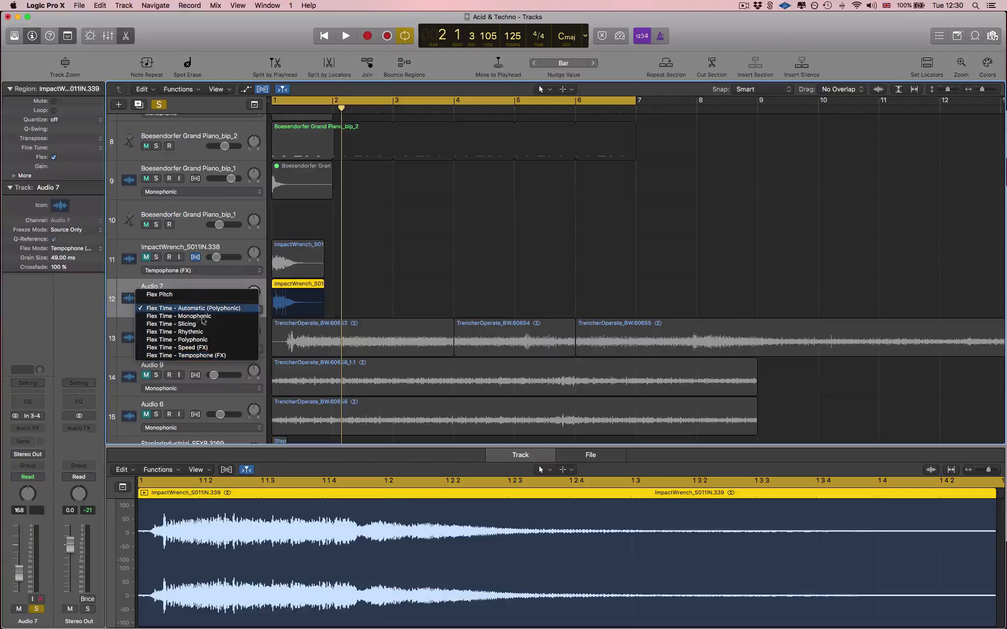
{"action": "left_click", "coordinate": [200, 356]}
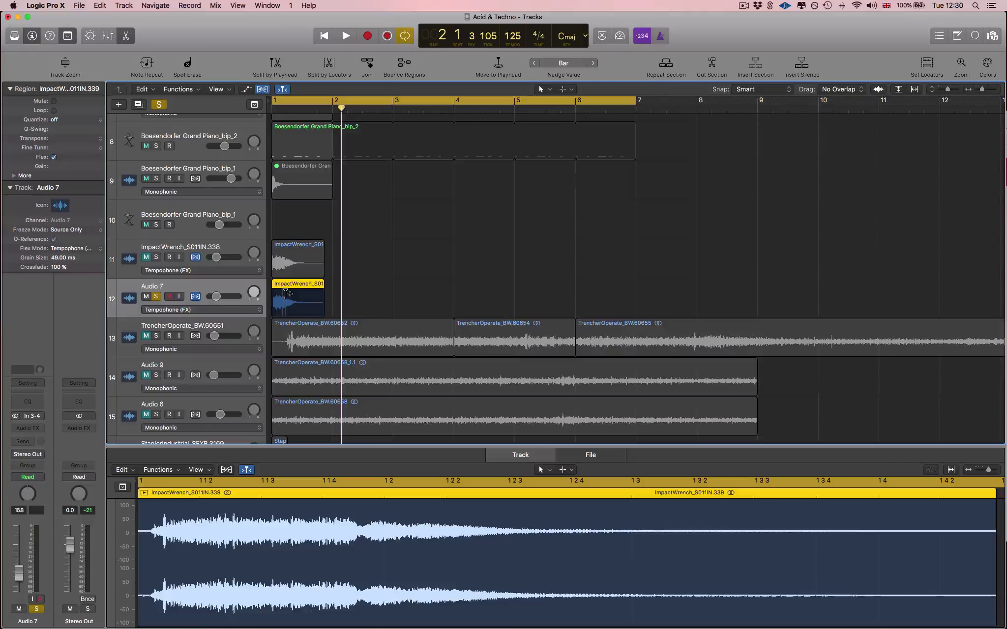
Stretch the impact region on Audio 7 with flex markers until it ends at bar 4, and play it back
{"action": "key", "text": "shift+space"}
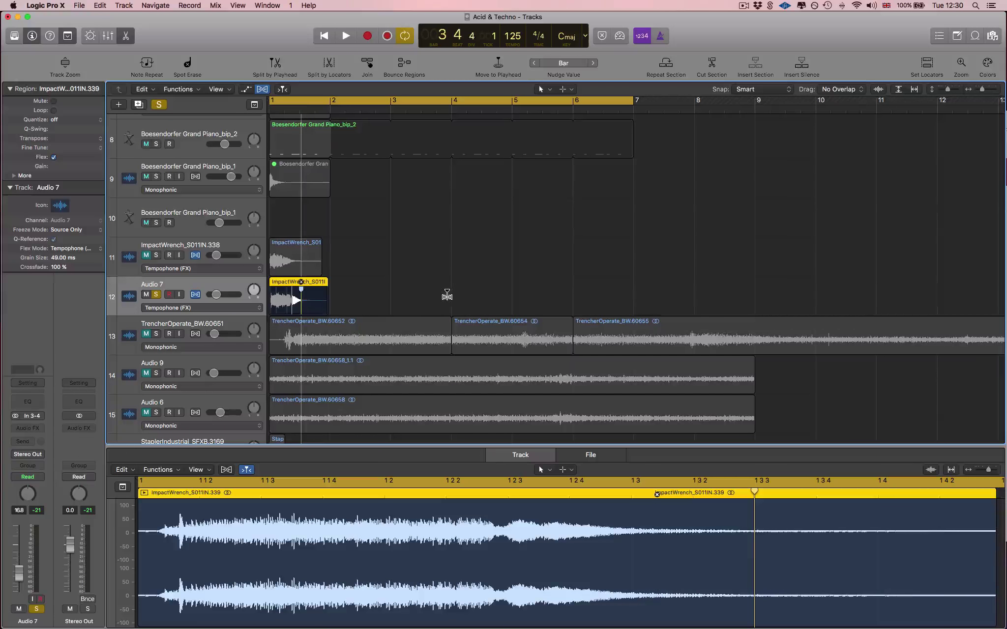
{"action": "mouse_move", "coordinate": [317, 308]}
{"action": "left_mouse_down"}
{"action": "mouse_move", "coordinate": [483, 299]}
{"action": "mouse_move", "coordinate": [331, 299]}
{"action": "left_mouse_up"}
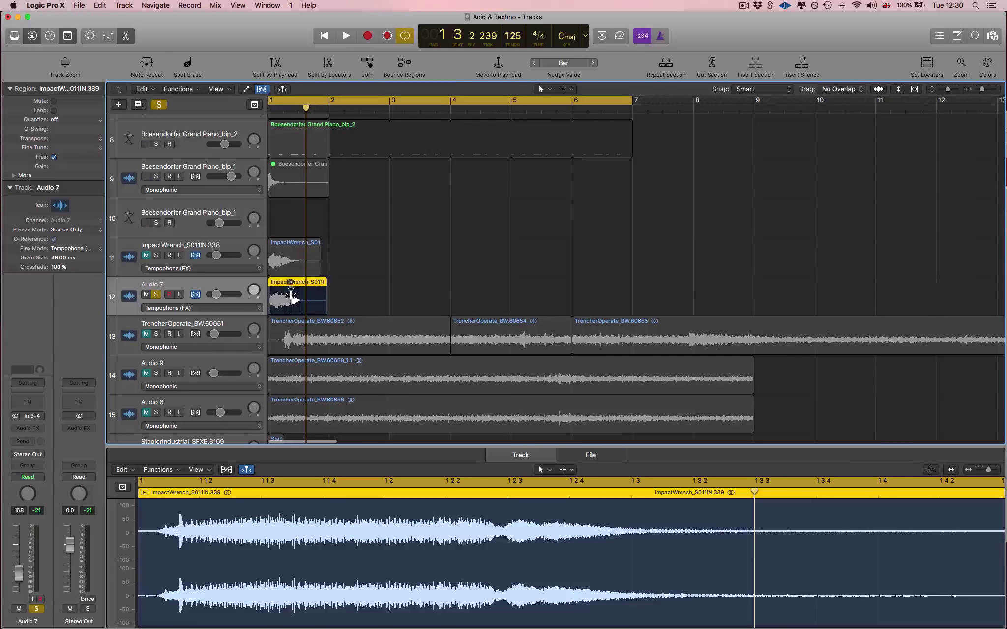
{"action": "left_click_drag", "start_coordinate": [326, 308], "coordinate": [415, 308]}
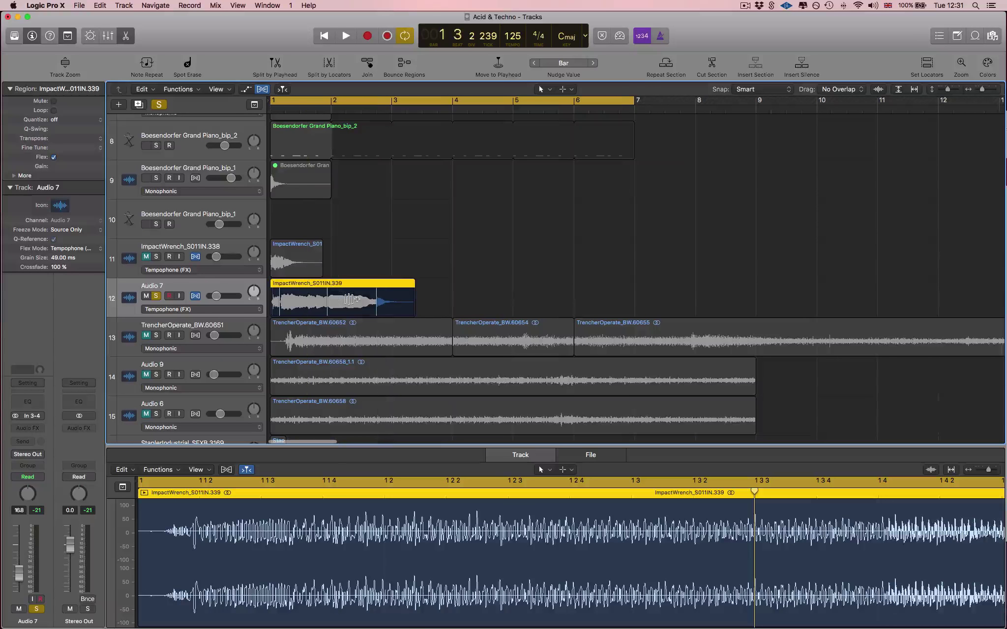
{"action": "left_click_drag", "start_coordinate": [327, 300], "coordinate": [414, 300]}
{"action": "scroll", "coordinate": [329, 297], "scroll_direction": "up", "scroll_amount": 1}
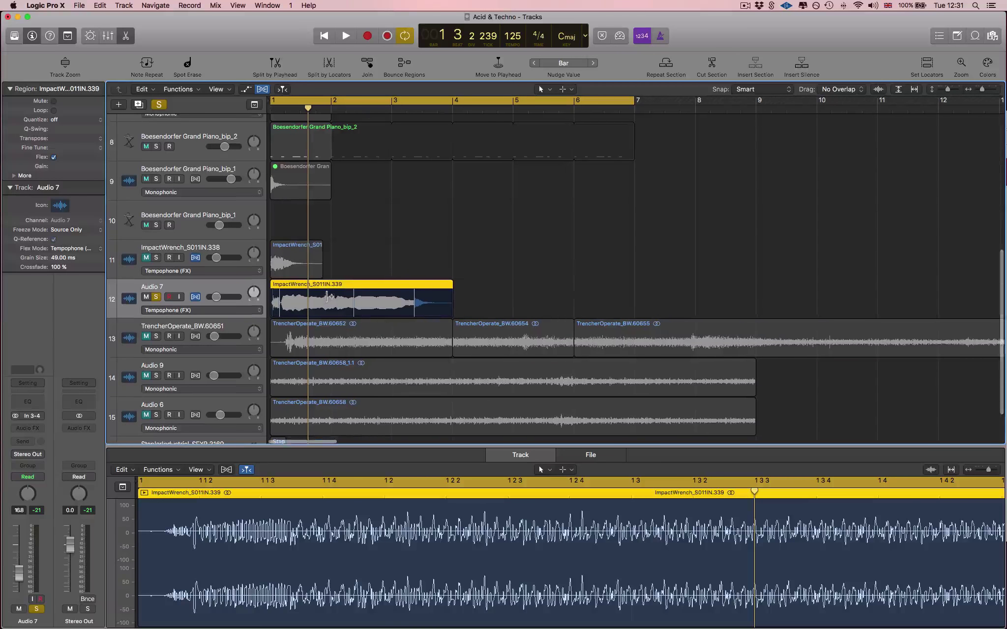
{"action": "key", "text": "space"}
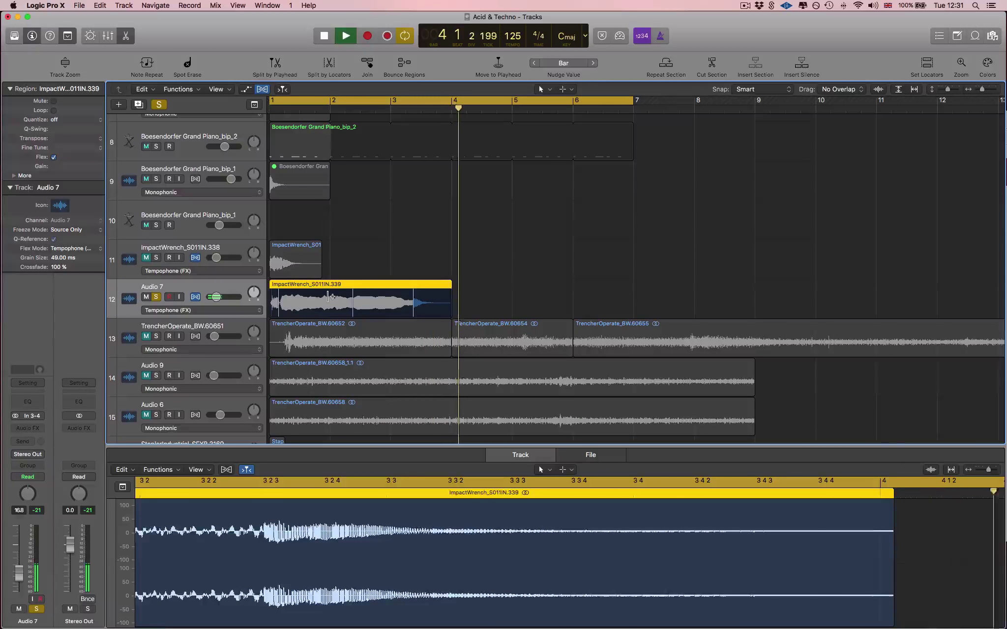
{"action": "key", "text": "space"}
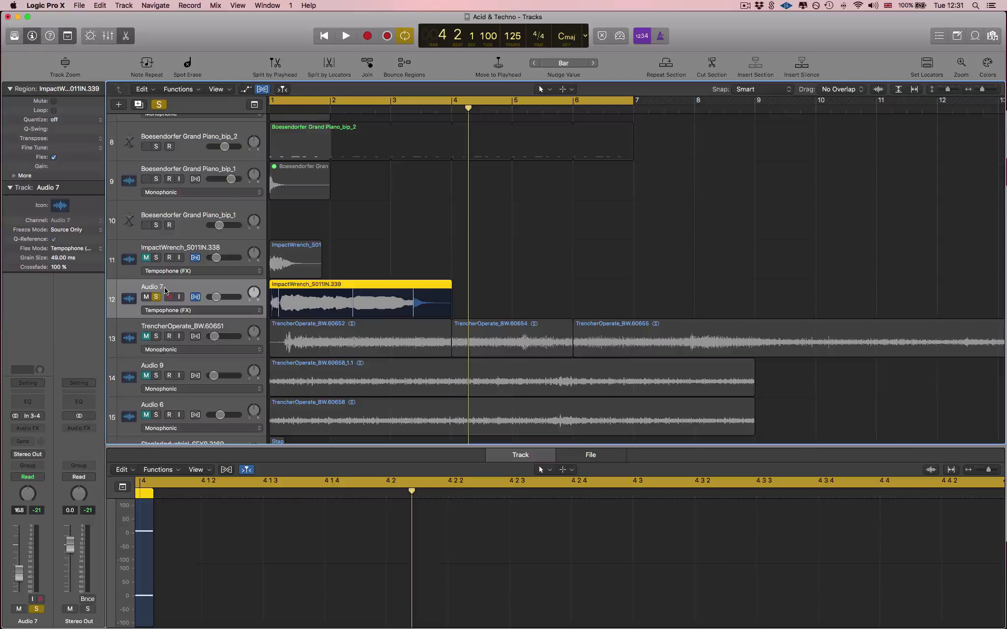
Play back the stretched impact and insert a Pitch Shifter on Audio 7
{"action": "key", "text": "space"}
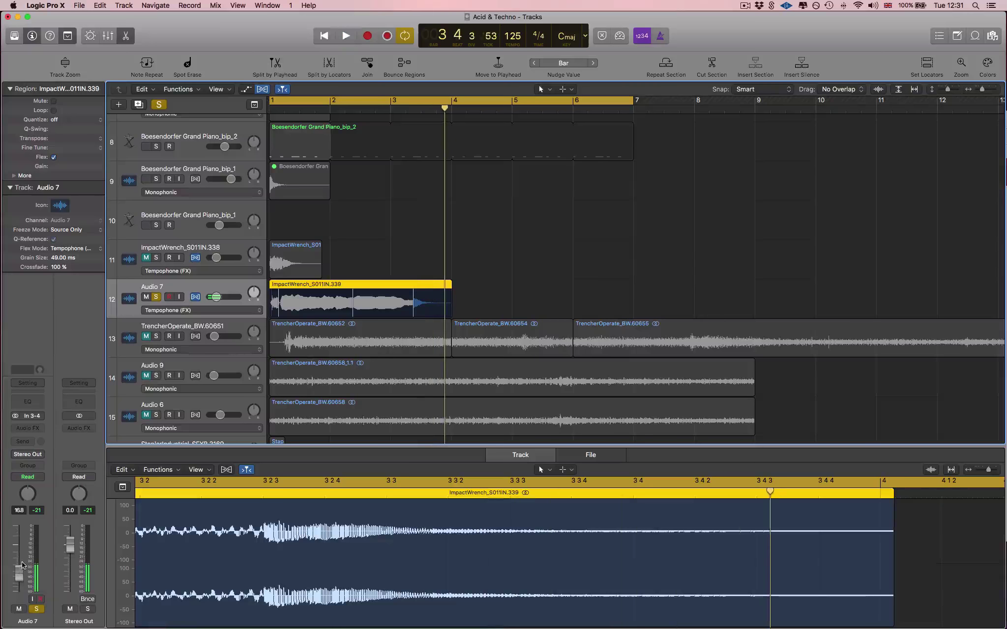
{"action": "left_click", "coordinate": [29, 428]}
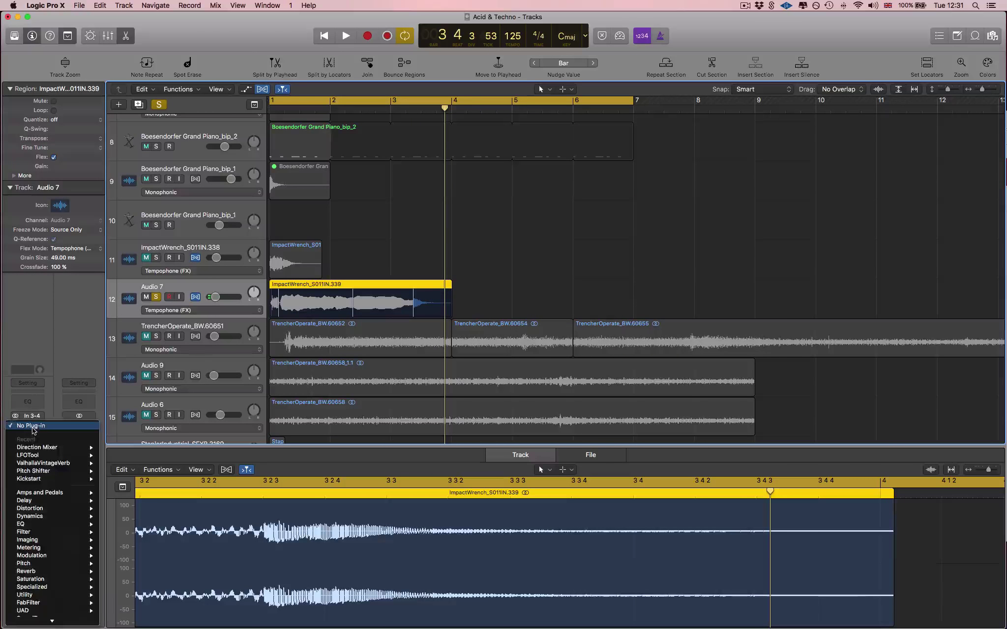
{"action": "mouse_move", "coordinate": [78, 471]}
{"action": "left_click", "coordinate": [118, 471]}
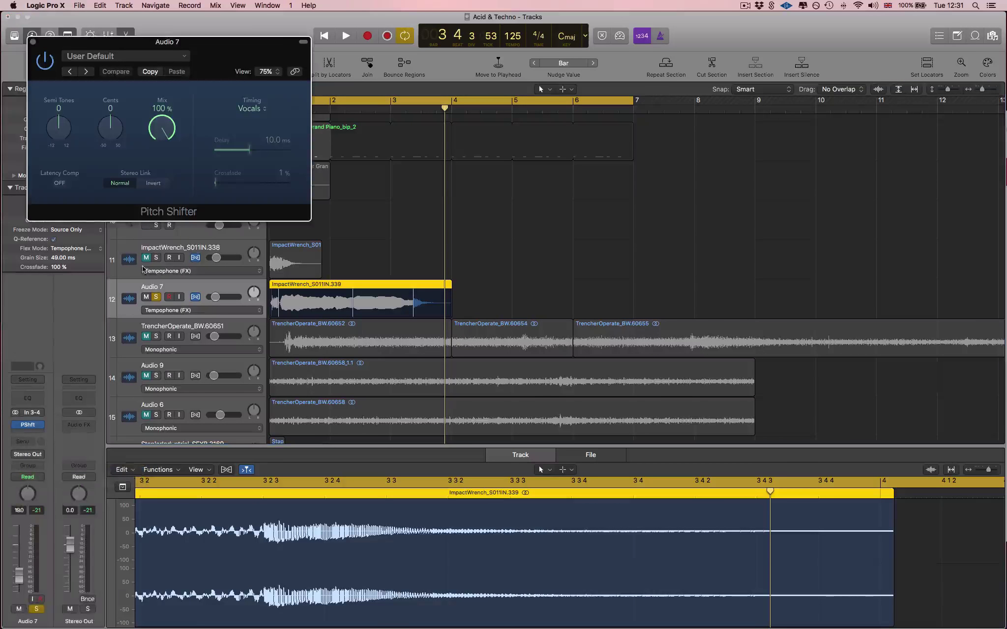
Audition the Pitch Shifter at -12 semitones, set it to -1 semitone instead, and close its window
{"action": "left_click_drag", "start_coordinate": [74, 119], "coordinate": [70, 261]}
{"action": "key", "text": "space"}
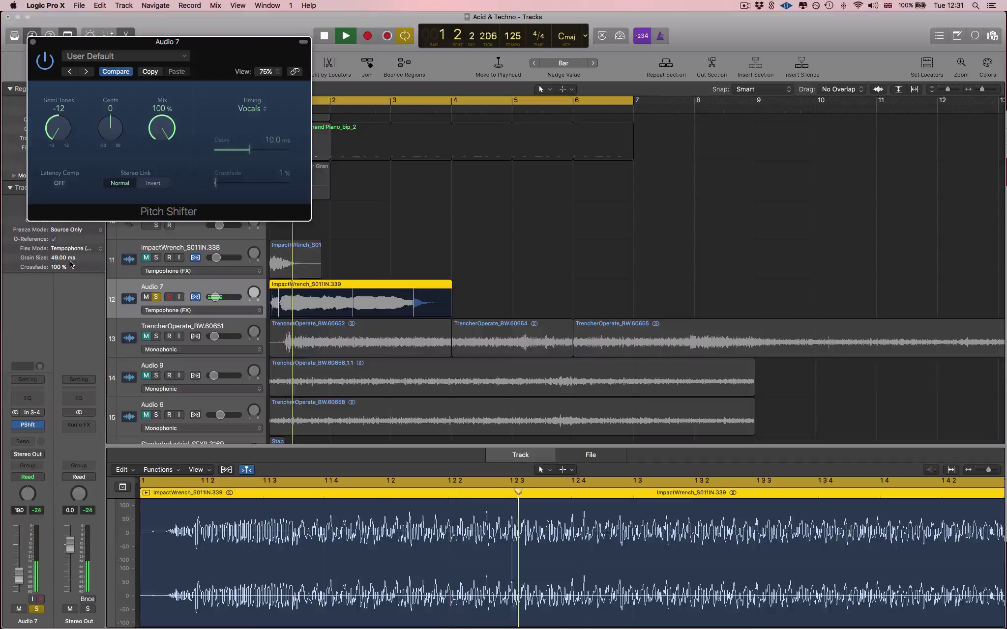
{"action": "key", "text": "space"}
{"action": "left_click_drag", "start_coordinate": [67, 125], "coordinate": [64, 60]}
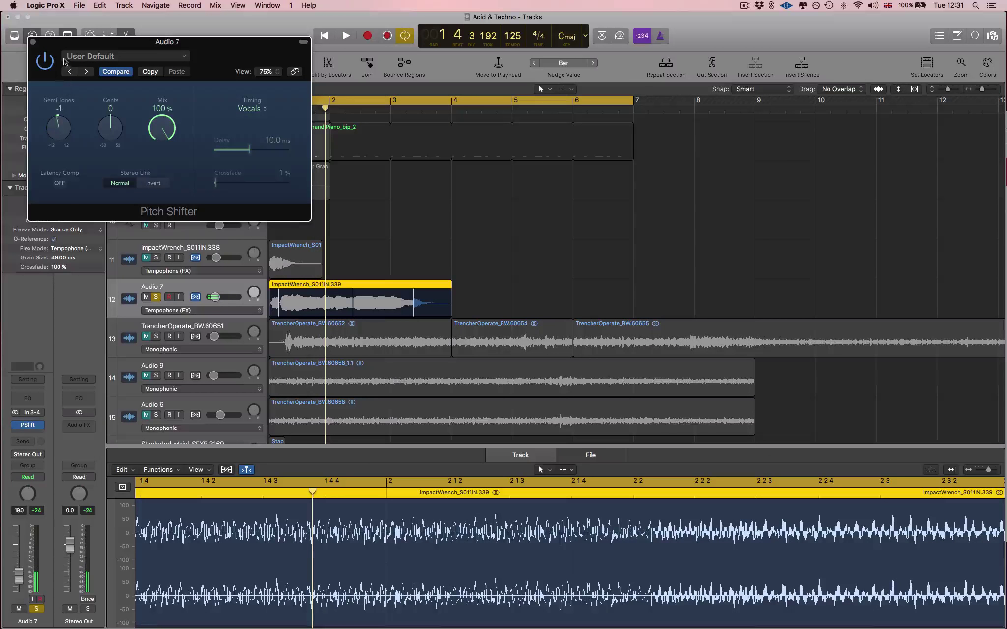
{"action": "left_click", "coordinate": [33, 41]}
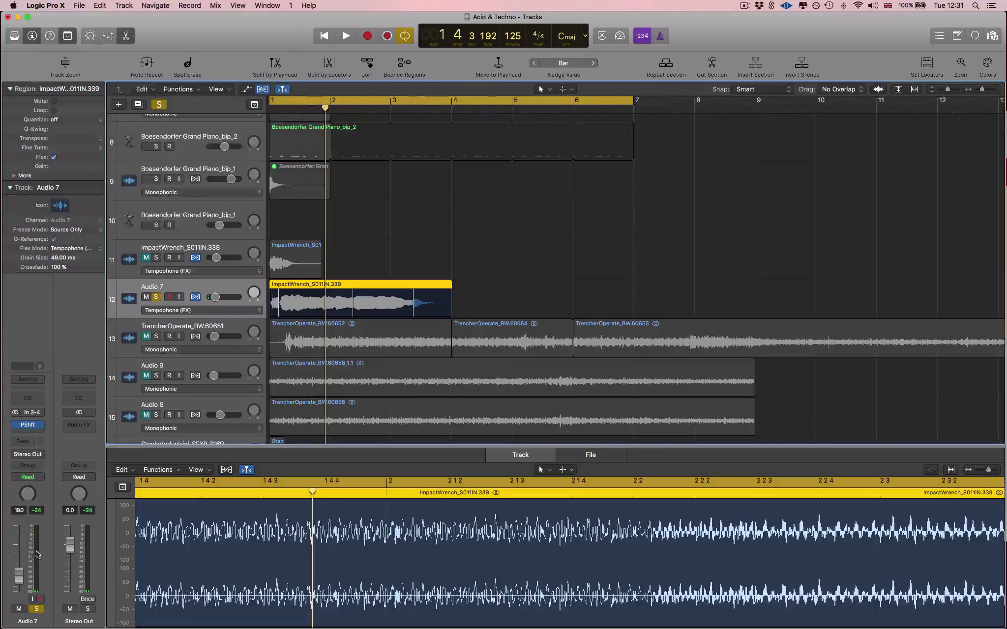
Insert ValhallaVintageVerb after the Pitch Shifter on Audio 7 and load the Mod Taj preset from Huge Spaces
{"action": "left_click", "coordinate": [28, 433]}
{"action": "mouse_move", "coordinate": [60, 591]}
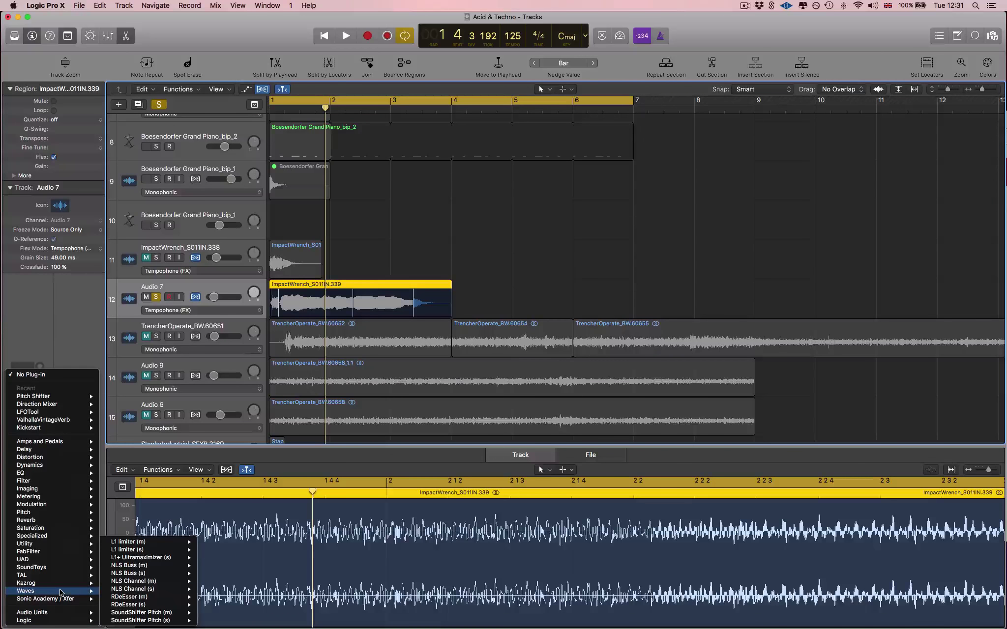
{"action": "mouse_move", "coordinate": [34, 613]}
{"action": "mouse_move", "coordinate": [147, 605]}
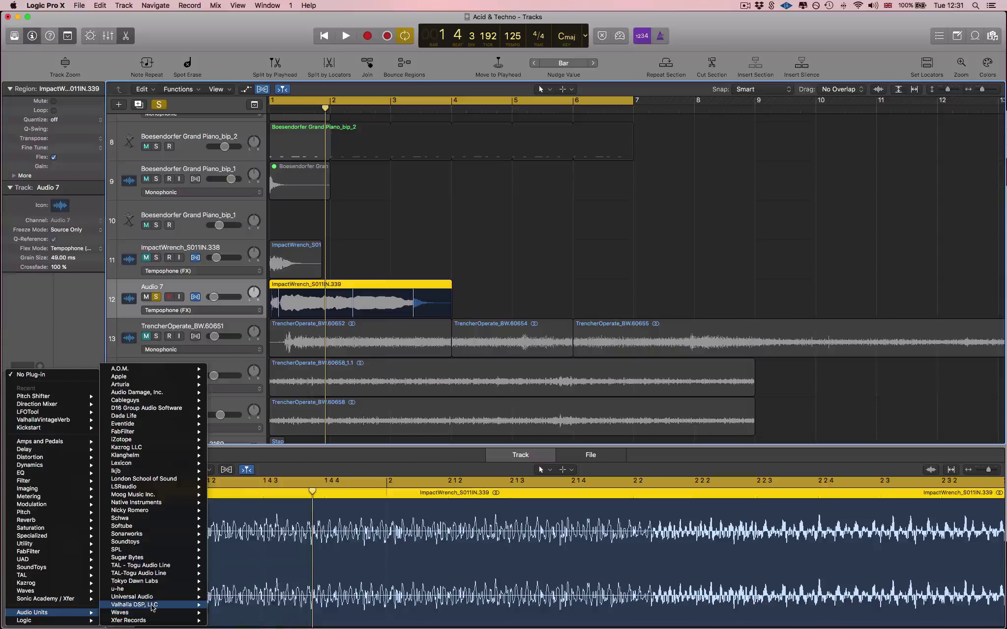
{"action": "left_click", "coordinate": [317, 613]}
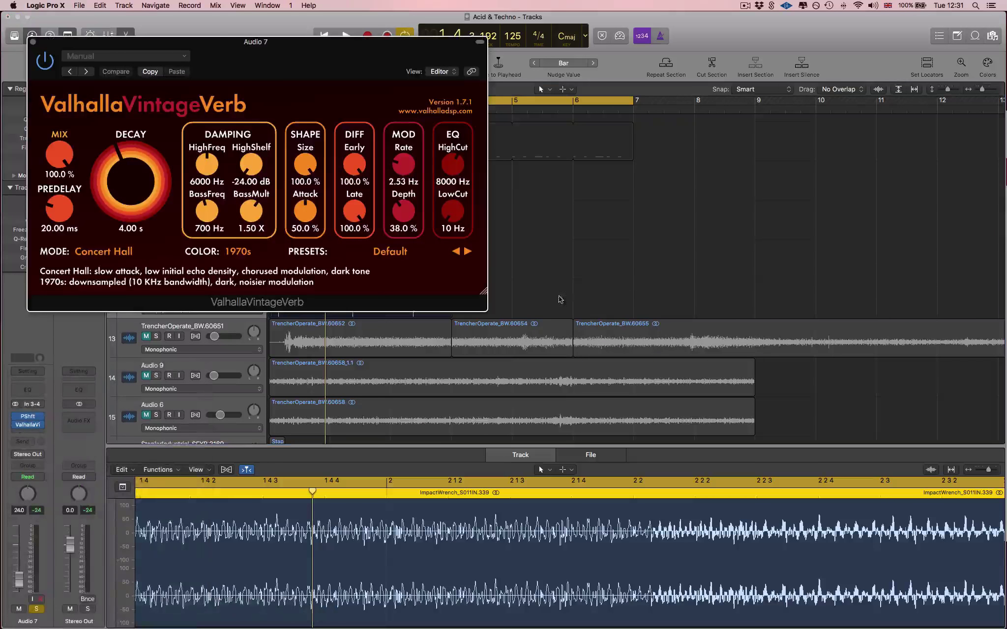
{"action": "left_click", "coordinate": [401, 259]}
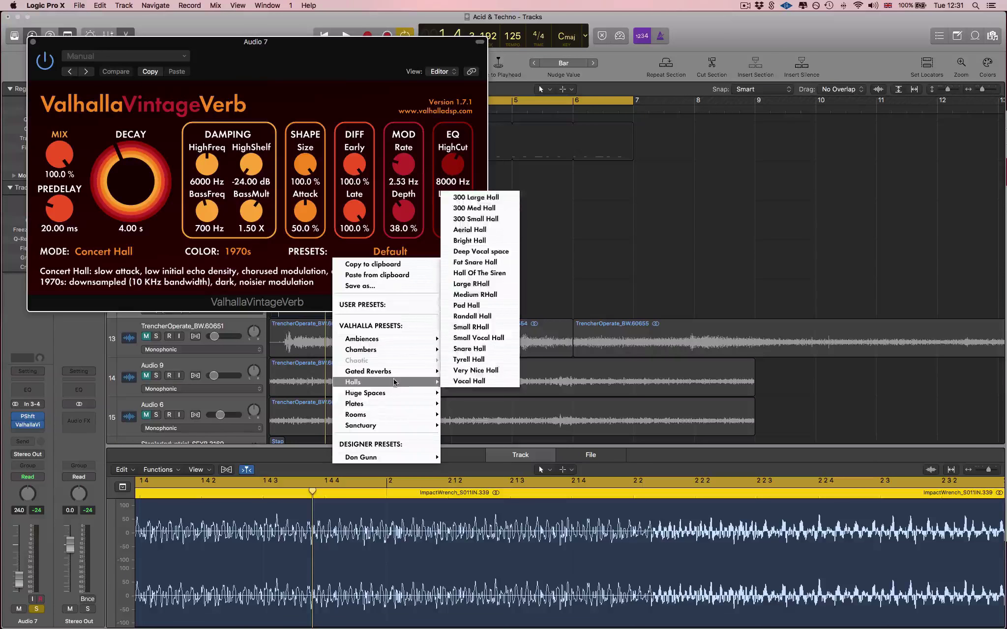
{"action": "mouse_move", "coordinate": [392, 393]}
{"action": "left_click", "coordinate": [466, 392]}
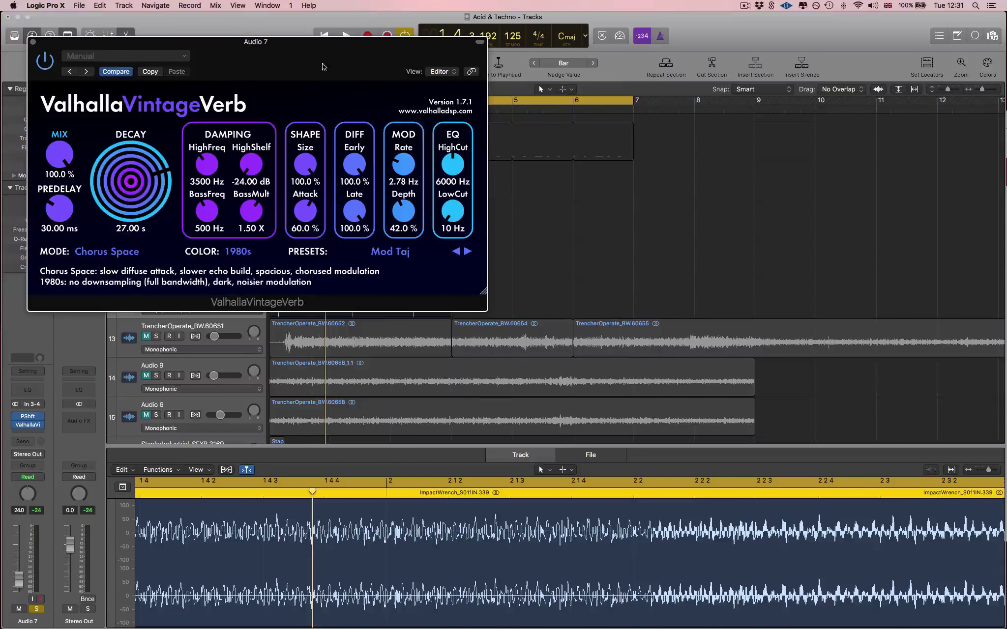
Play Audio 7 with the reverb and shorten the reverb decay to 8.37 s
{"action": "left_click_drag", "start_coordinate": [322, 68], "coordinate": [775, 191]}
{"action": "key", "text": "space"}
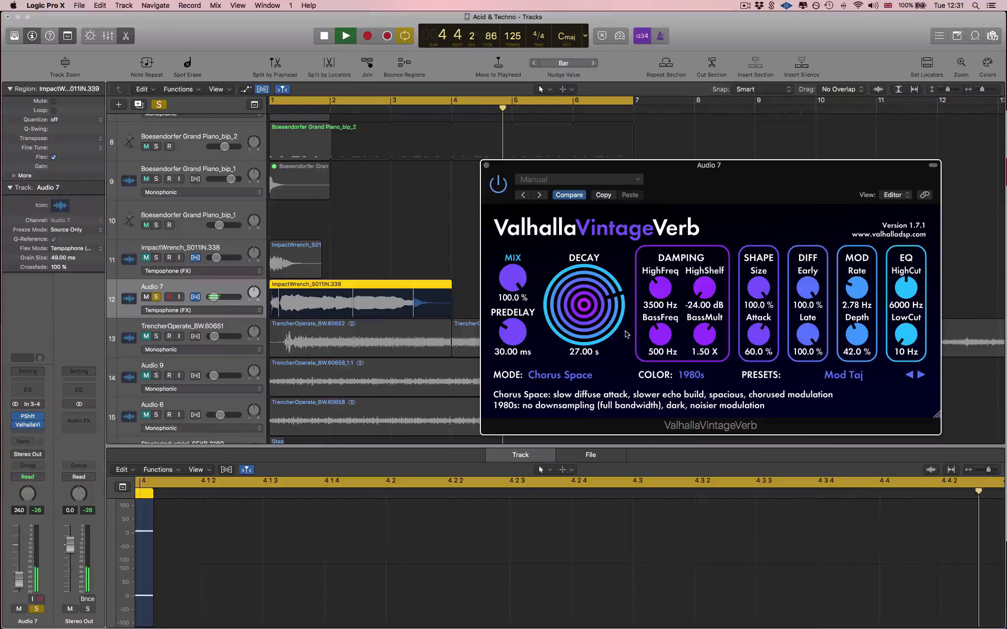
{"action": "left_click_drag", "start_coordinate": [585, 302], "coordinate": [586, 321]}
{"action": "key", "text": "space"}
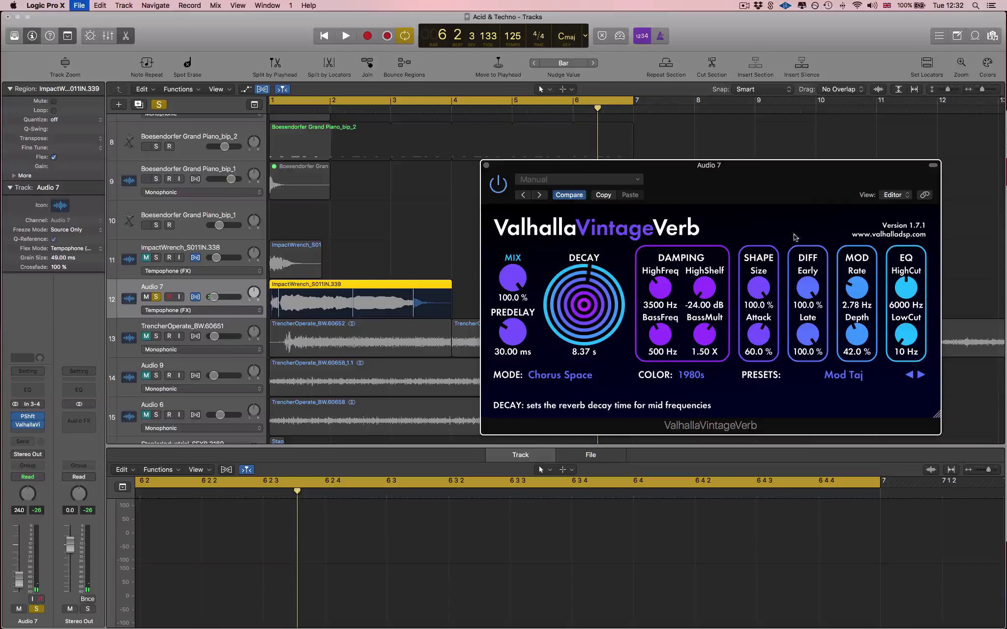
Insert LFOTool after the reverb on Audio 7, start playback, and close the LFOTool window with its default shape
{"action": "left_click", "coordinate": [28, 431]}
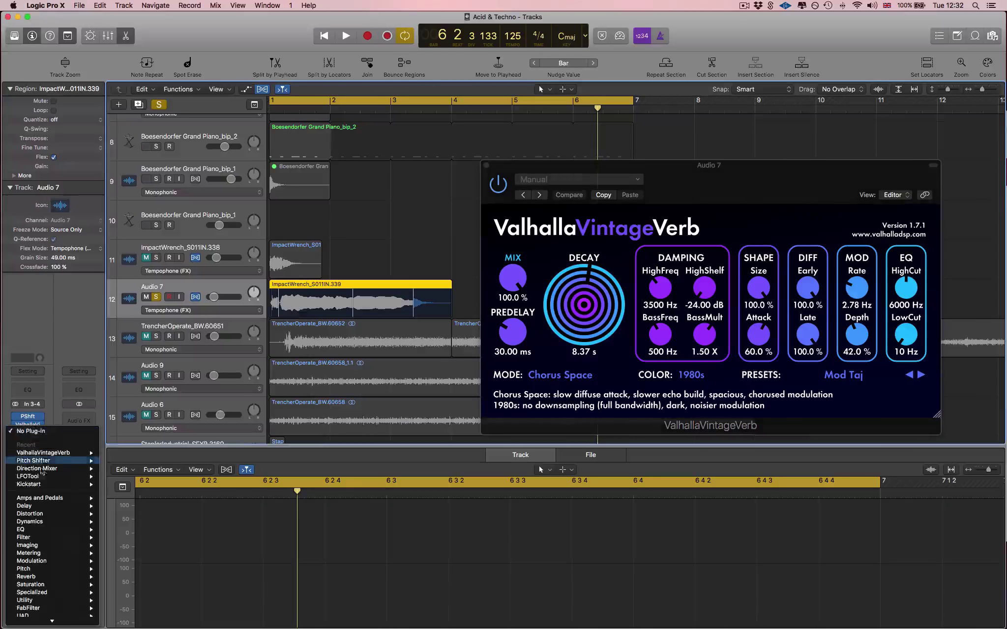
{"action": "left_click", "coordinate": [120, 476]}
{"action": "key", "text": "space"}
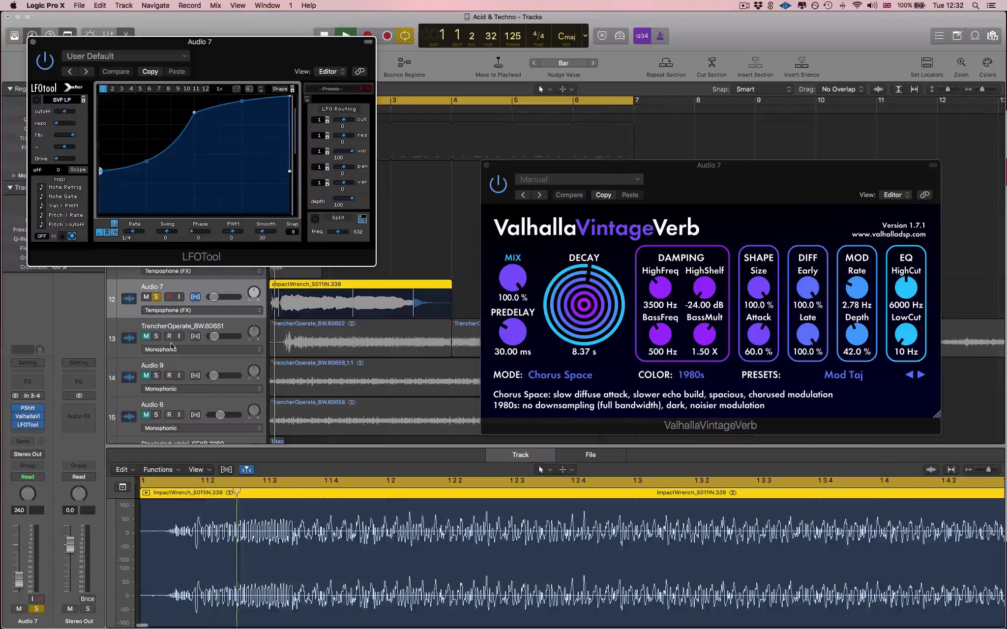
{"action": "left_click", "coordinate": [33, 42]}
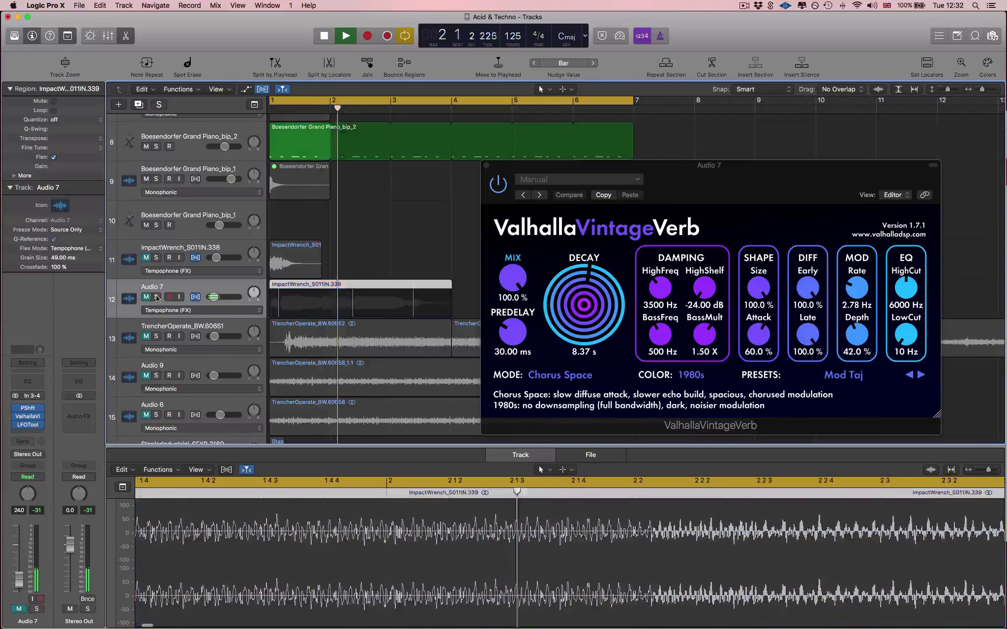
Mute the initialize track 2 and Boesendorfer Grand Piano_bip_2 on track 8, leaving initialize track 3 unmuted
{"action": "key", "text": "super+Up"}
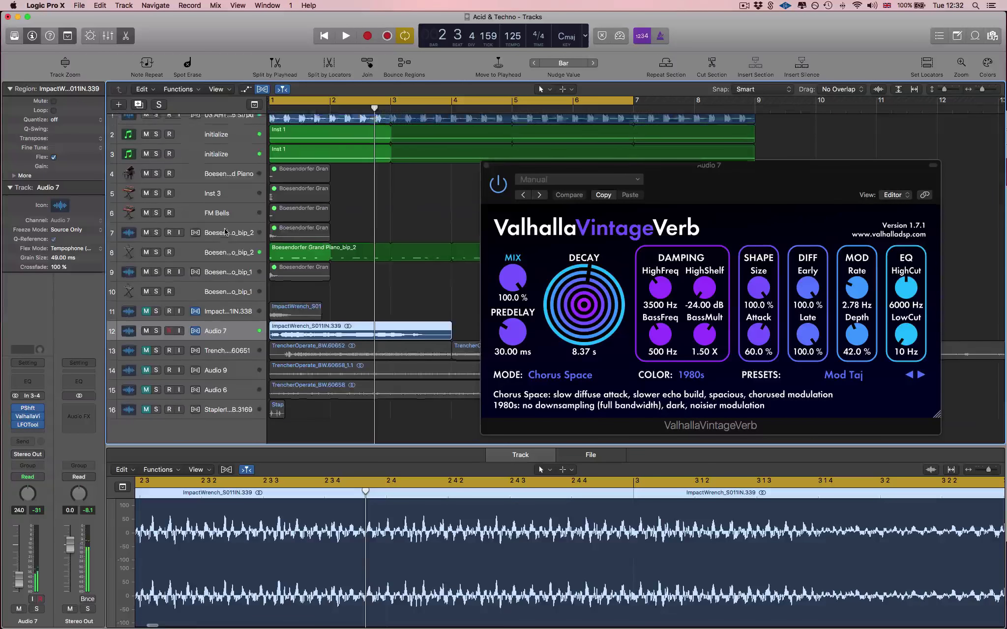
{"action": "left_click", "coordinate": [146, 156]}
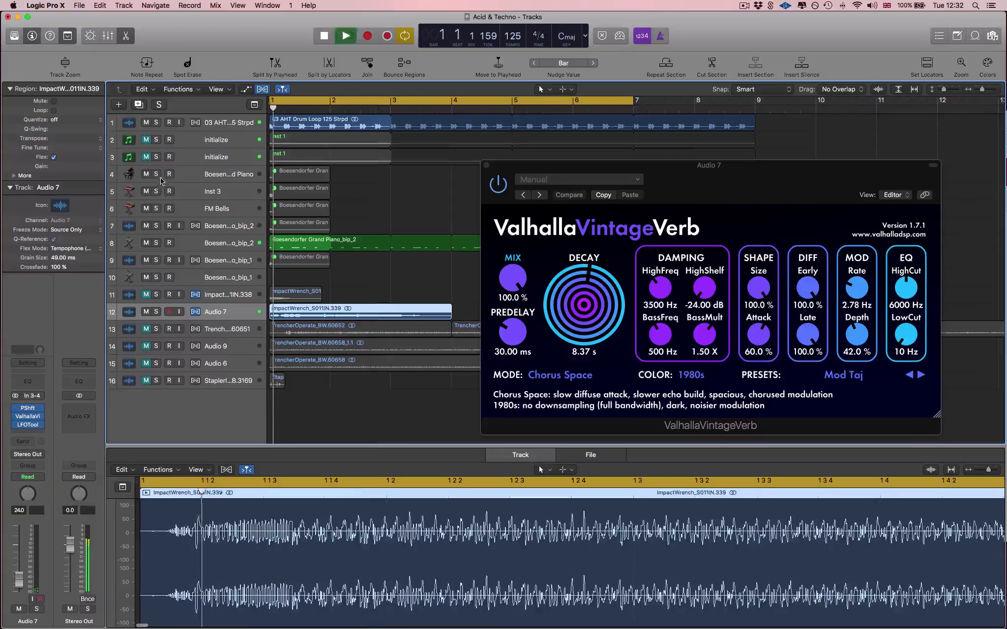
{"action": "left_click", "coordinate": [146, 140]}
{"action": "left_click", "coordinate": [147, 141]}
{"action": "left_click", "coordinate": [146, 158]}
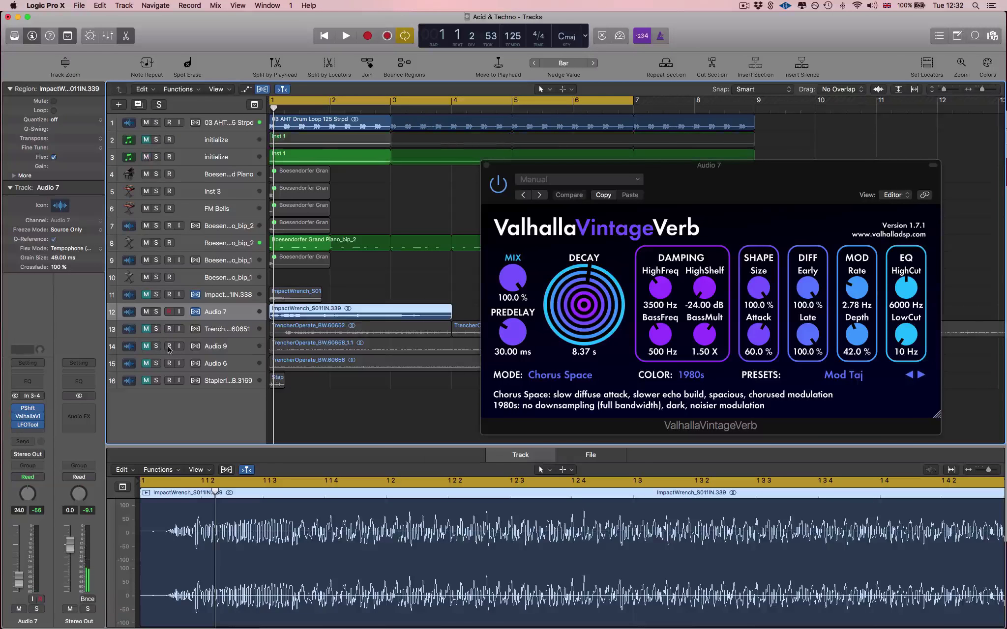
{"action": "left_click", "coordinate": [146, 243]}
Play the mix with the reduced set of tracks, close the reverb window, deselect the regions, and stop playback
{"action": "key", "text": "space"}
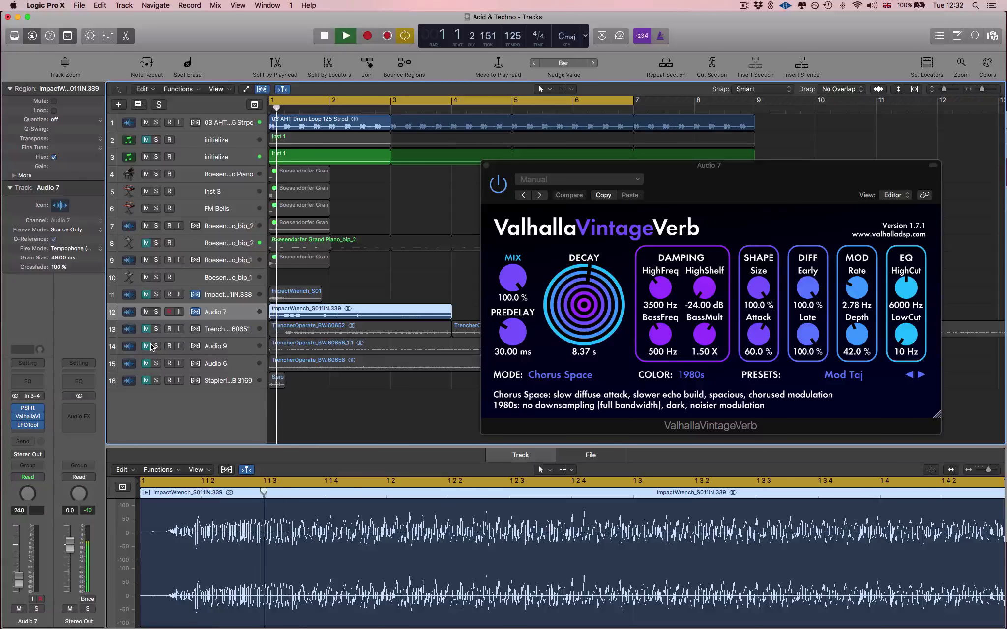
{"action": "left_click", "coordinate": [486, 165]}
{"action": "left_click", "coordinate": [455, 269]}
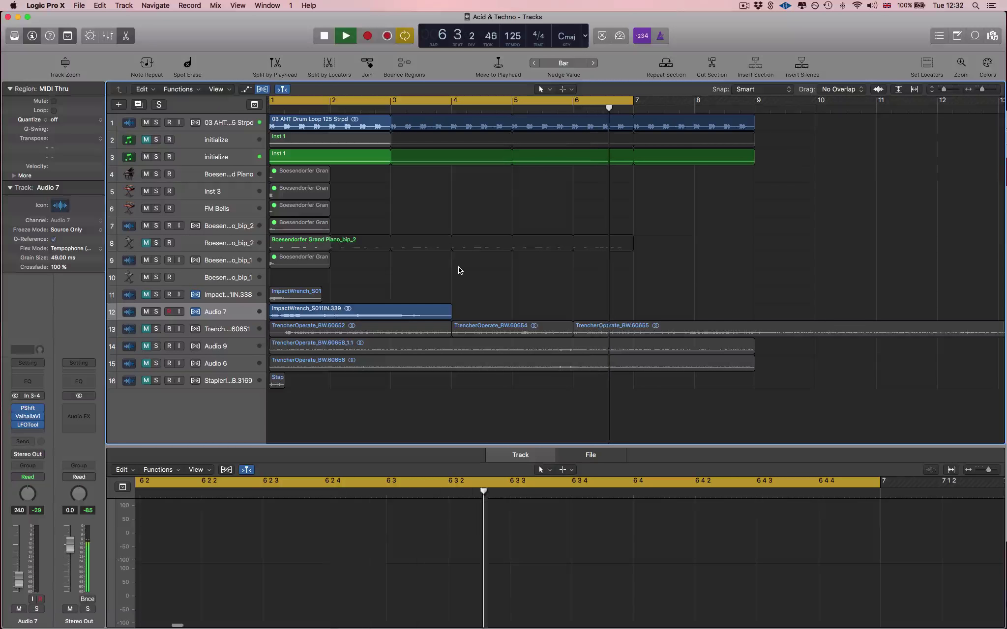
{"action": "key", "text": "space"}
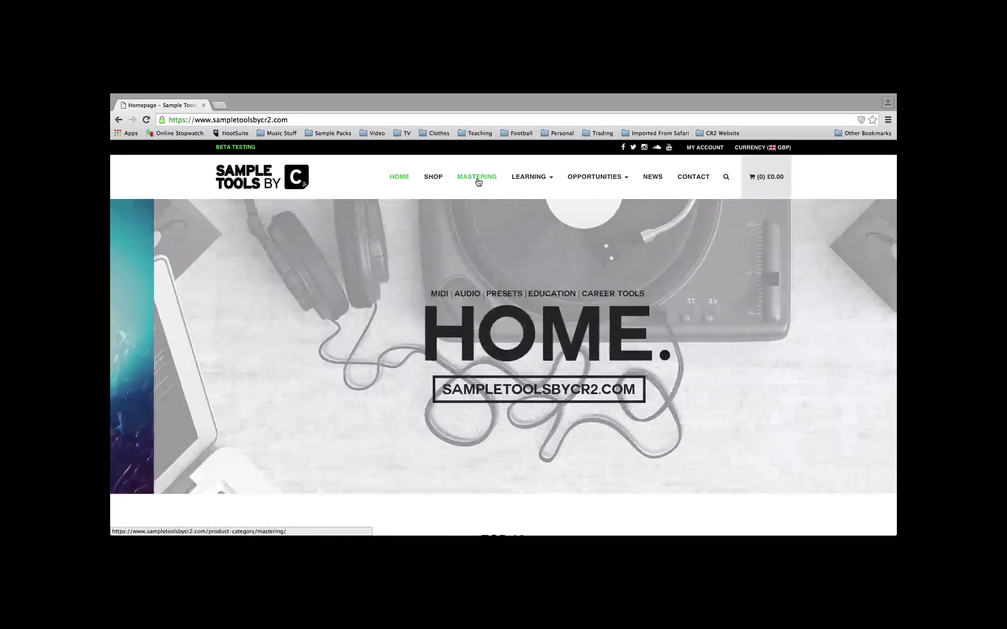
Switch to the web browser, open the site's Mastering page, and look through the services down to the footer
{"action": "left_click", "coordinate": [479, 180]}
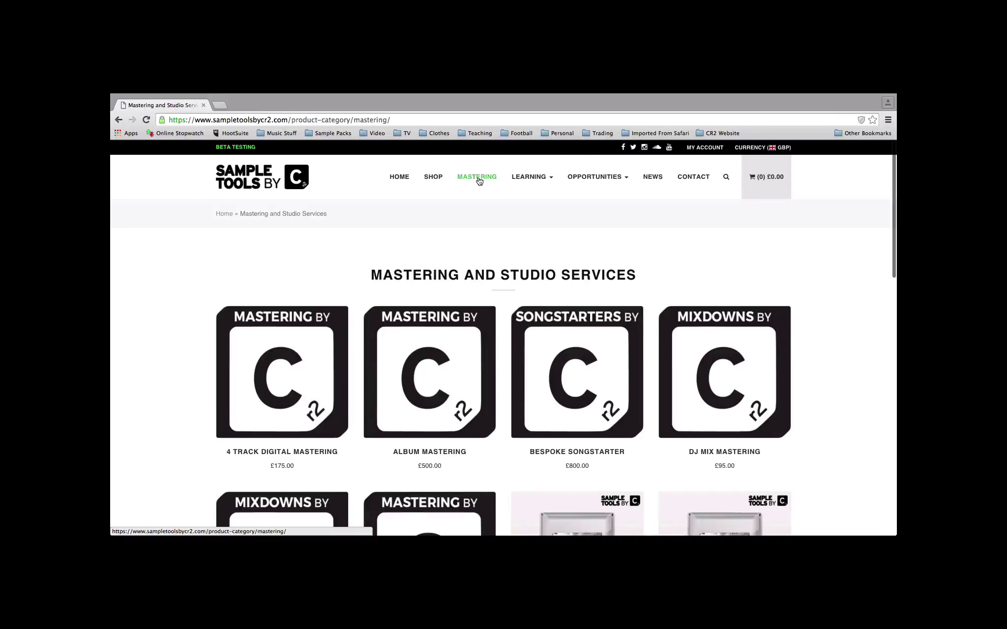
{"action": "scroll", "coordinate": [307, 264], "scroll_direction": "down", "scroll_amount": 2}
{"action": "scroll", "coordinate": [308, 264], "scroll_direction": "down", "scroll_amount": 10}
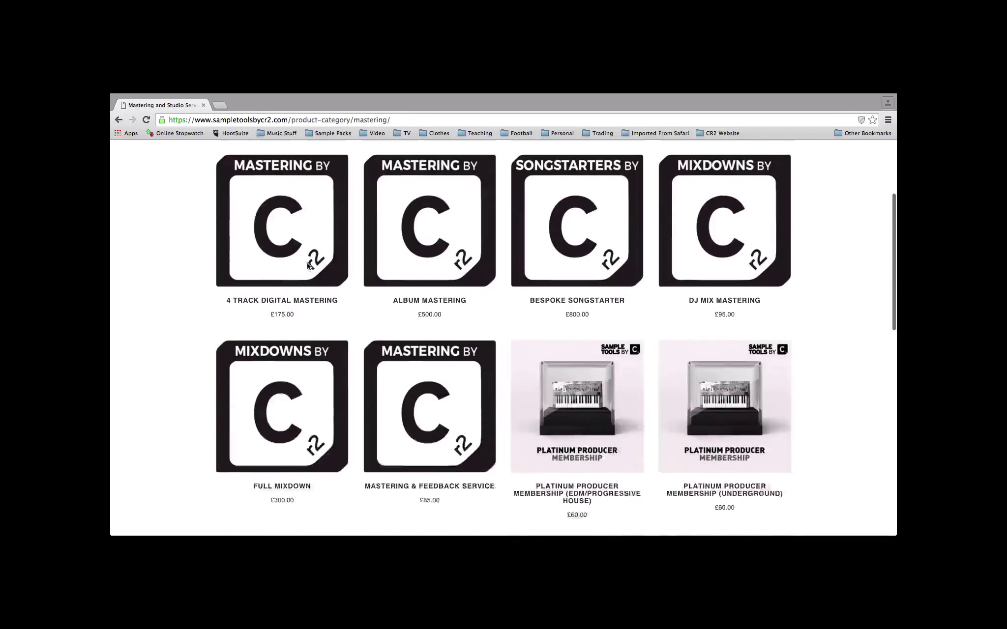
{"action": "scroll", "coordinate": [307, 266], "scroll_direction": "down", "scroll_amount": 4}
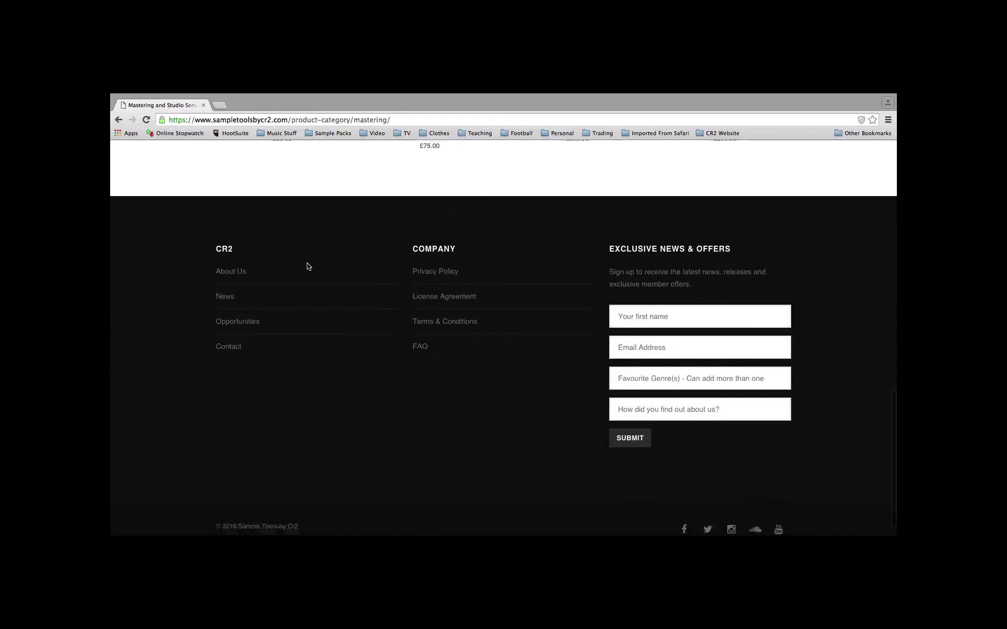